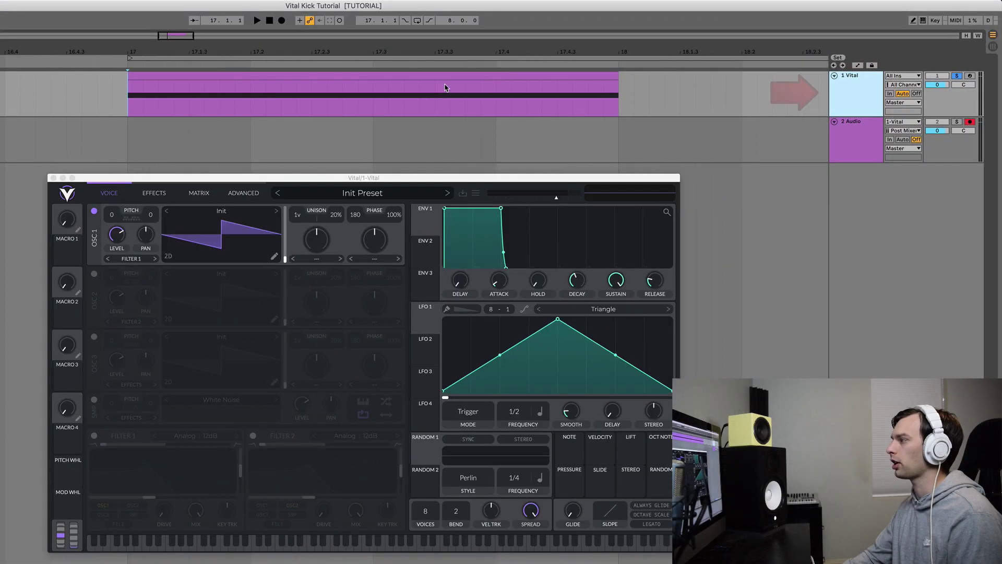
Set the 2 Audio track's Audio From input to 1-Vital, keeping Post Mixer
click(857, 137)
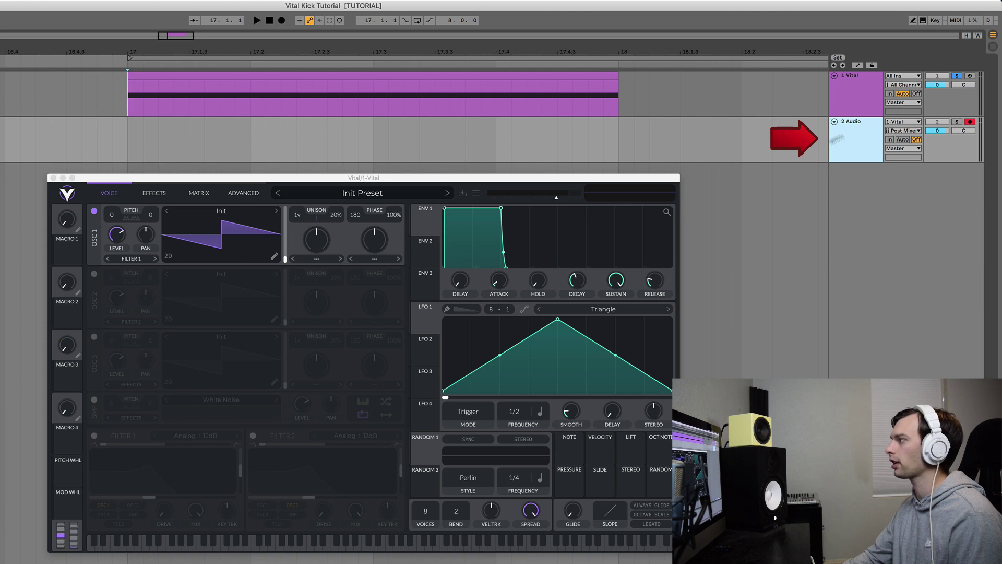
click(900, 123)
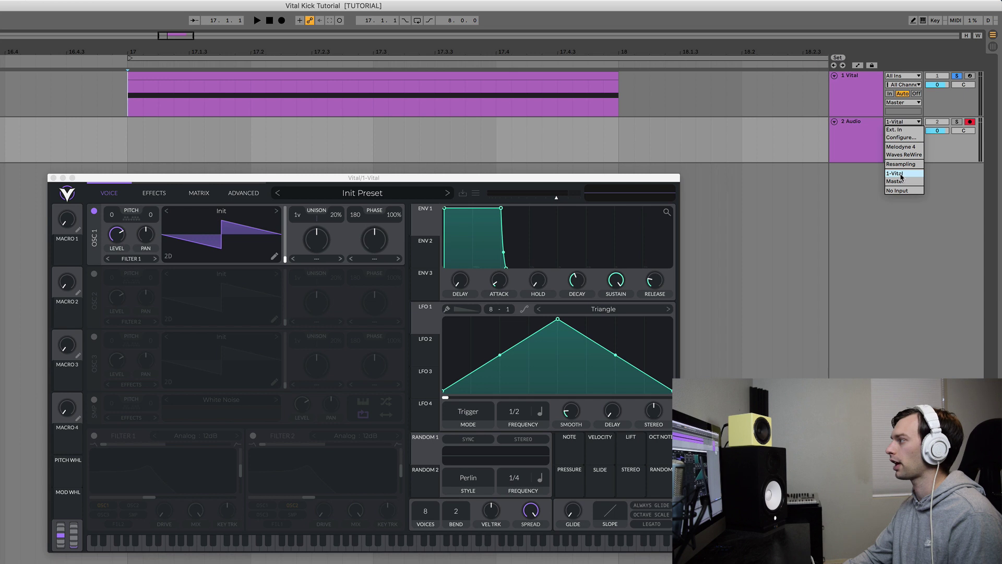
click(901, 174)
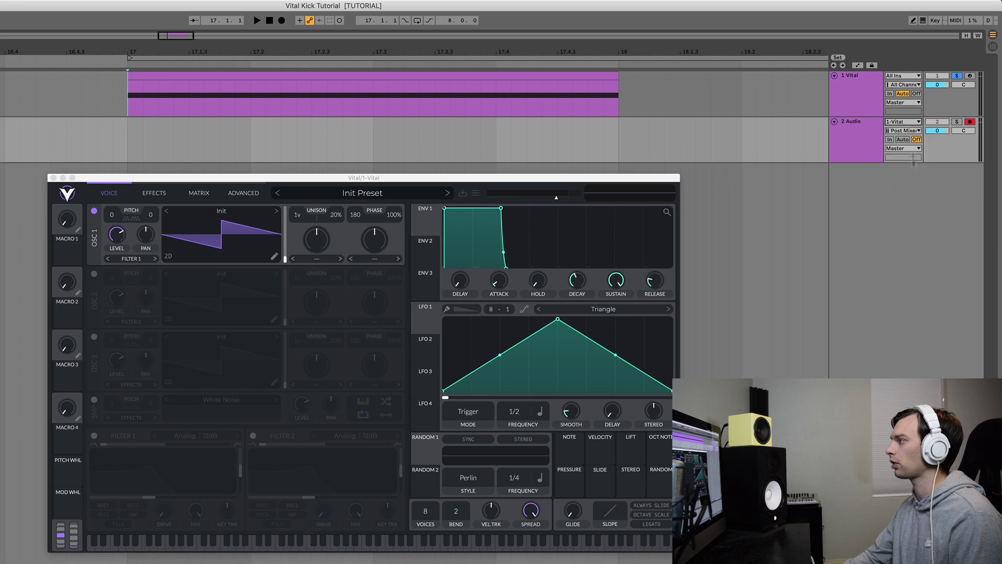
click(905, 123)
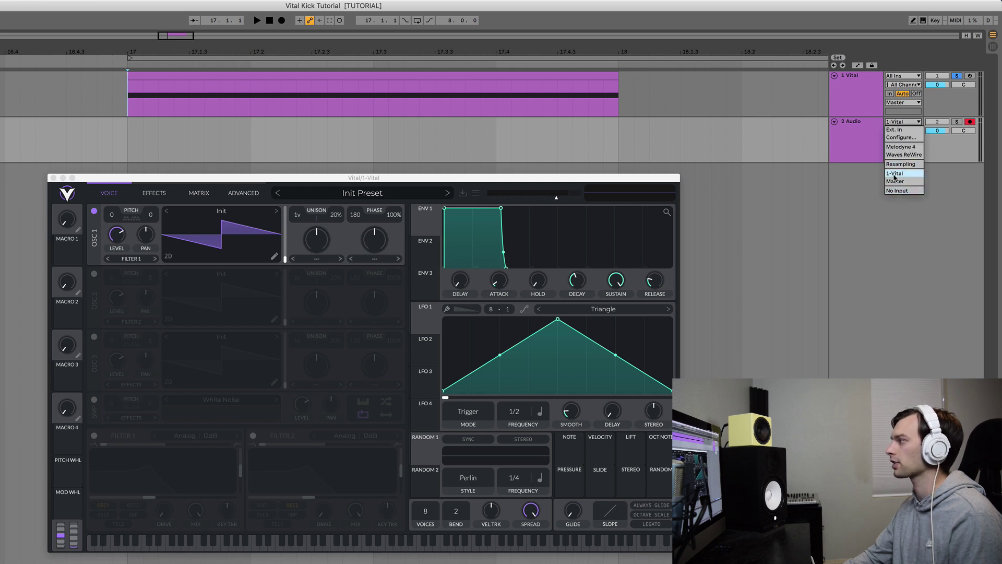
click(905, 176)
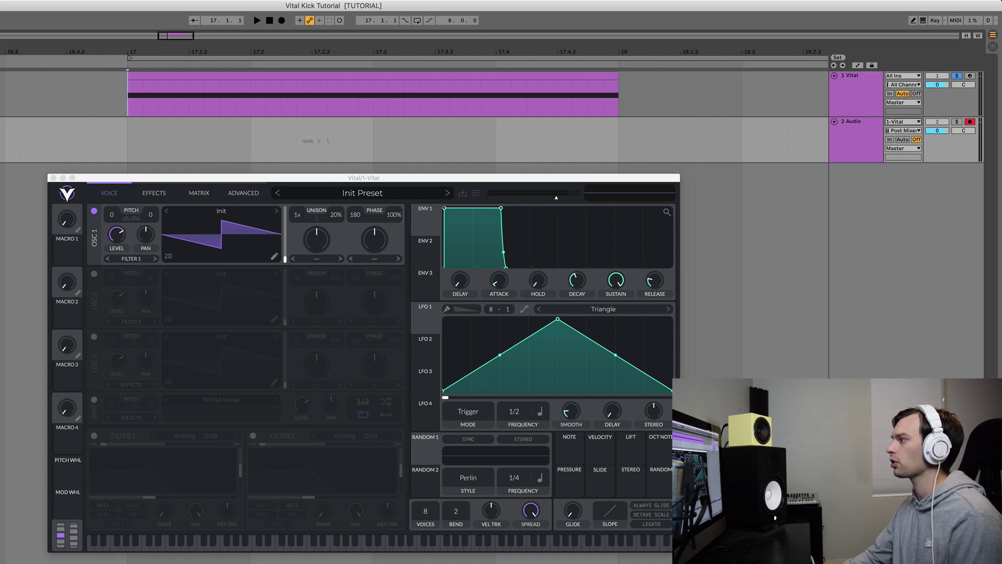
click(281, 21)
key(space)
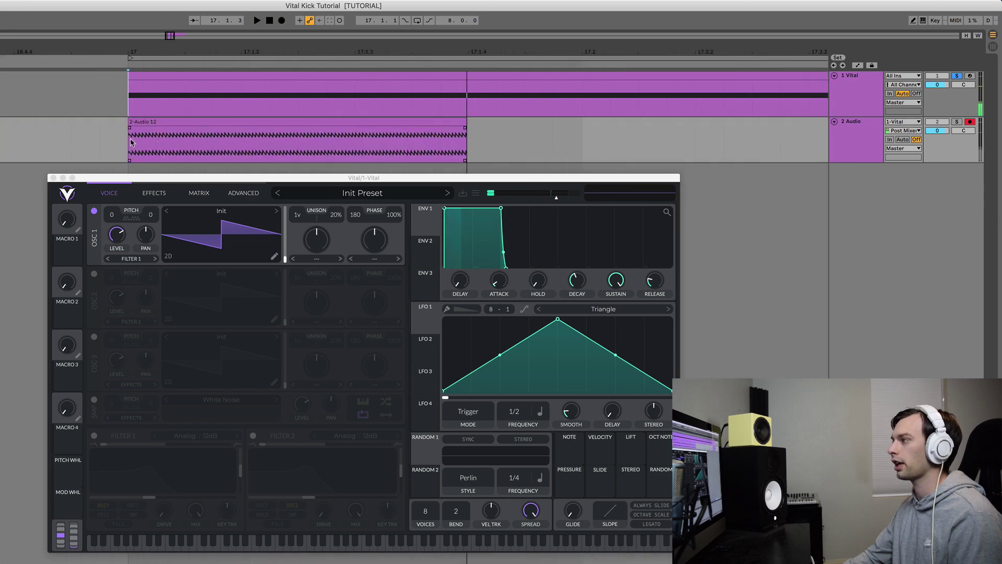
key(super+z)
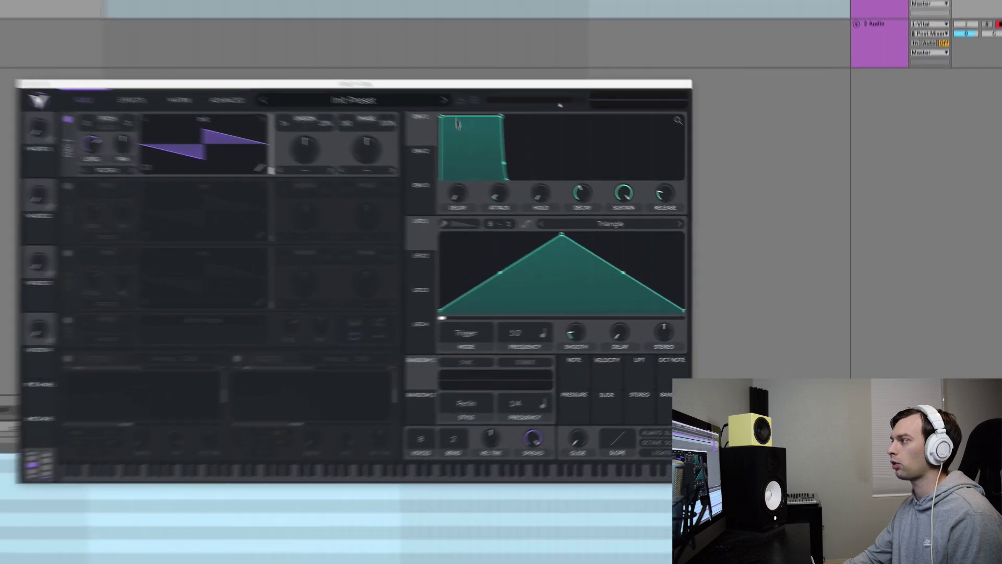
Load Initialize Preset and switch OSC 1 NOTE TRACK off, auditioning E3 to confirm fixed pitch
click(607, 154)
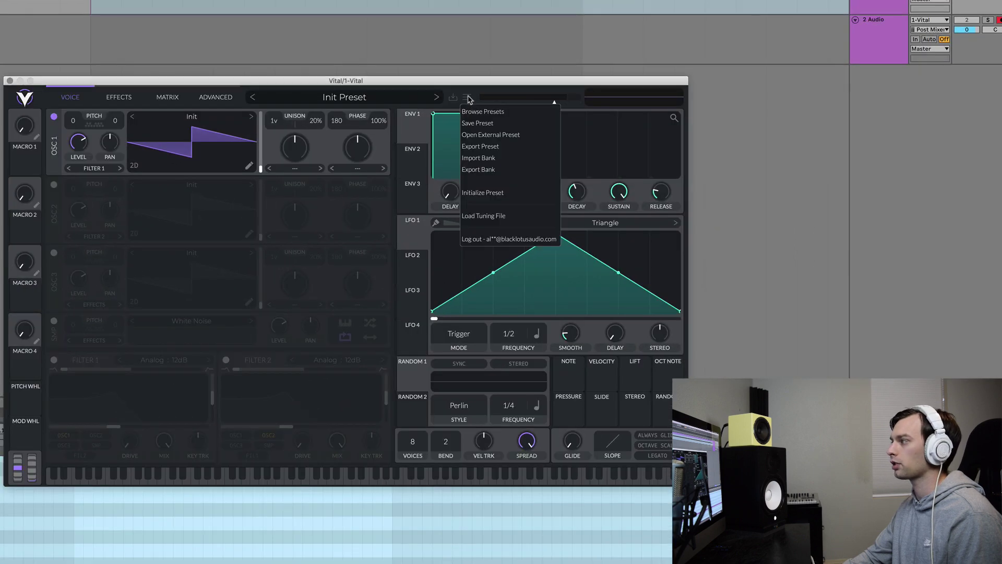
click(481, 193)
click(216, 98)
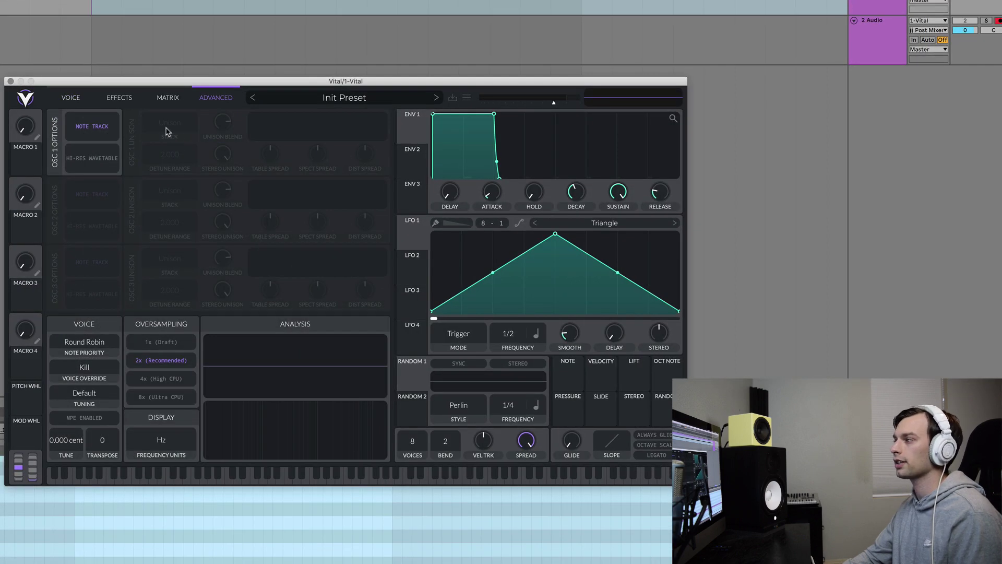
click(107, 130)
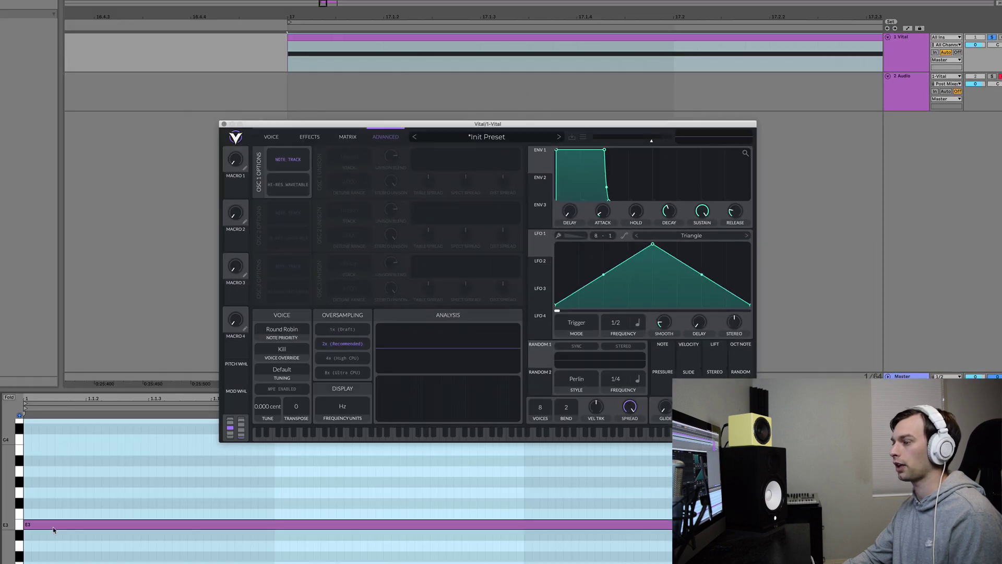
mouse_move(54, 527)
mouse_down()
mouse_move(54, 483)
mouse_move(54, 527)
mouse_up()
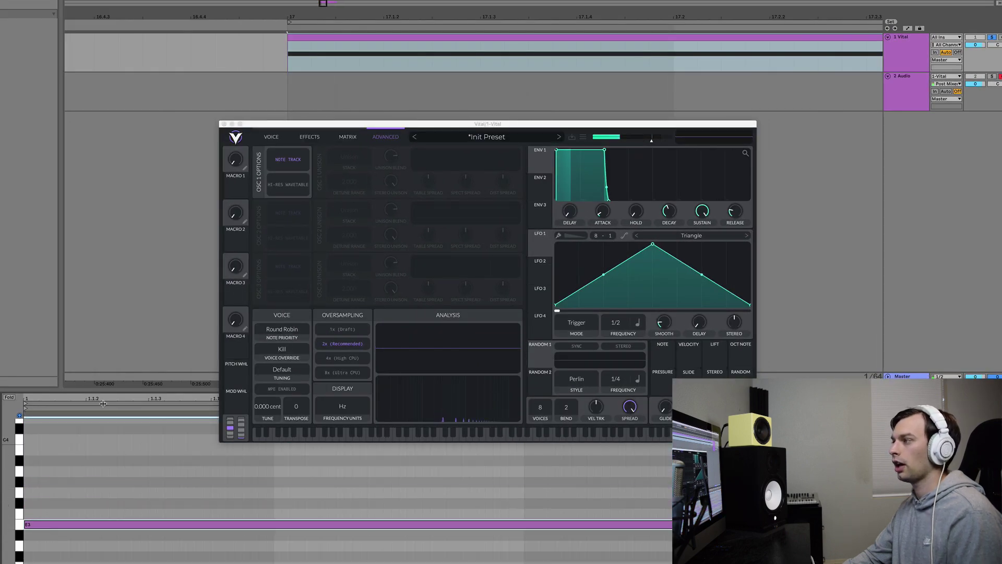
click(285, 160)
mouse_move(72, 528)
mouse_down()
mouse_move(77, 461)
mouse_move(81, 526)
mouse_up()
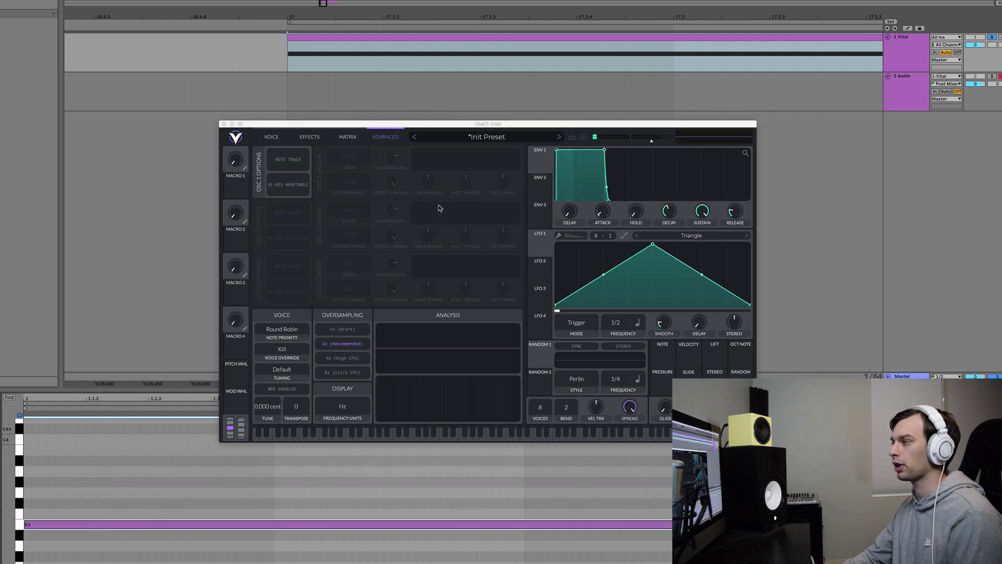
click(272, 137)
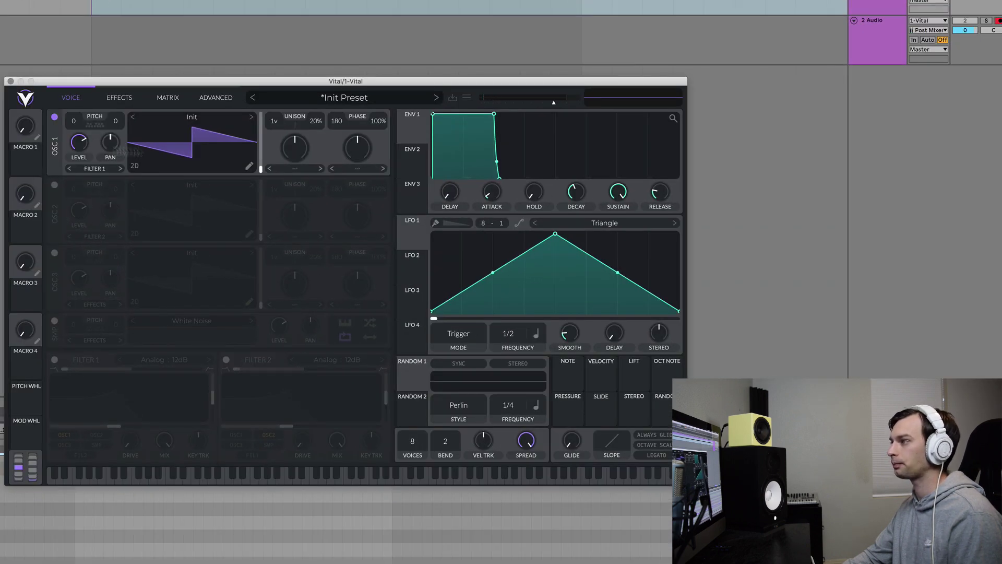
Step OSC 1's wavetable to the Basic Shapes sine, then show the Effects list
click(251, 117)
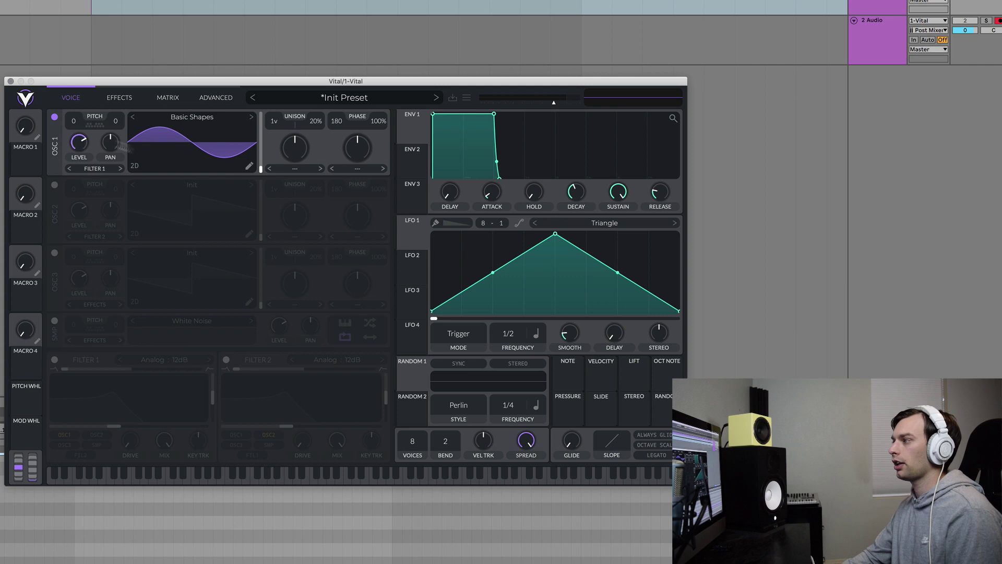
mouse_move(264, 163)
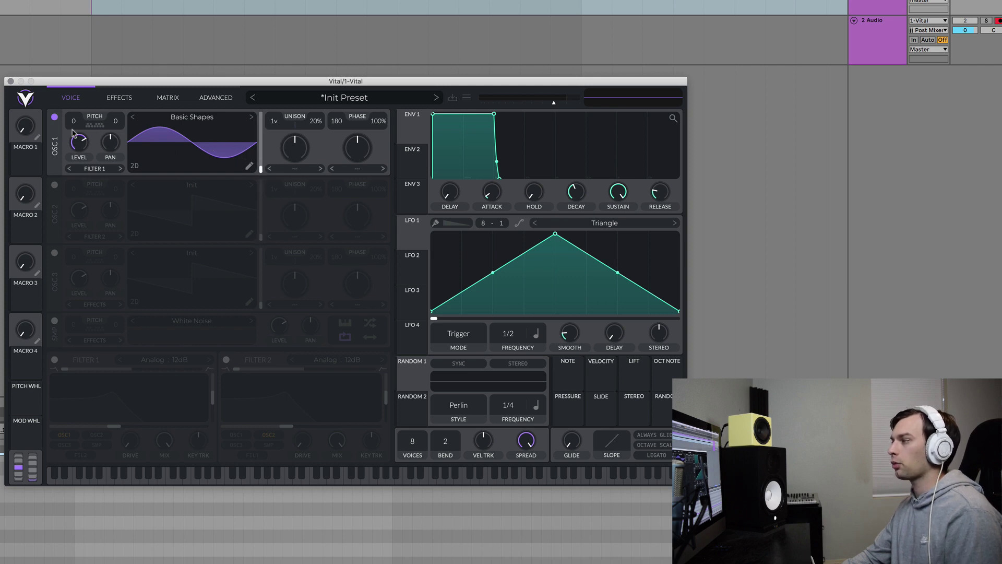
click(127, 102)
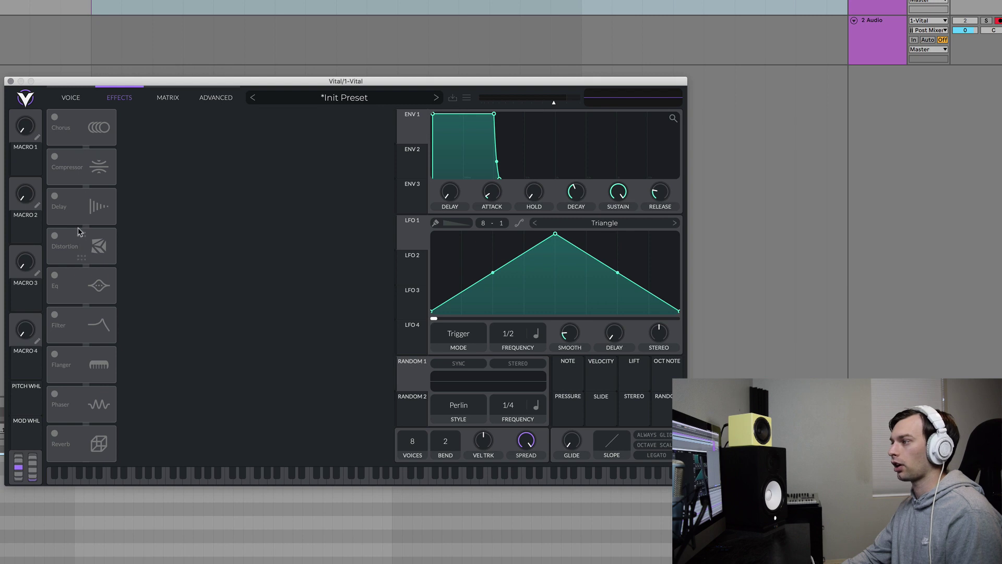
Enable the EQ and drag its low band node, trying about 134 Hz then 75 Hz
click(61, 280)
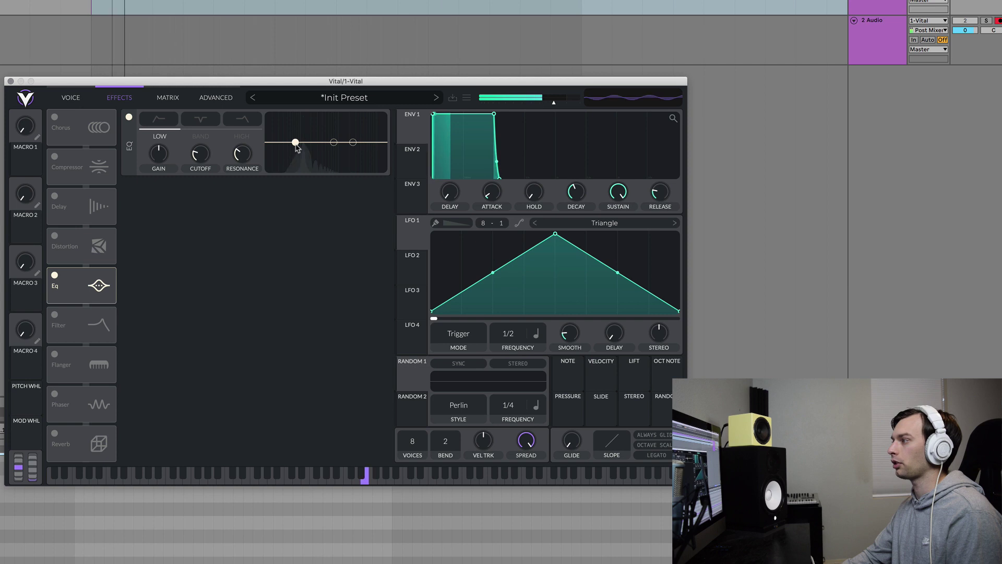
drag(296, 146, 304, 146)
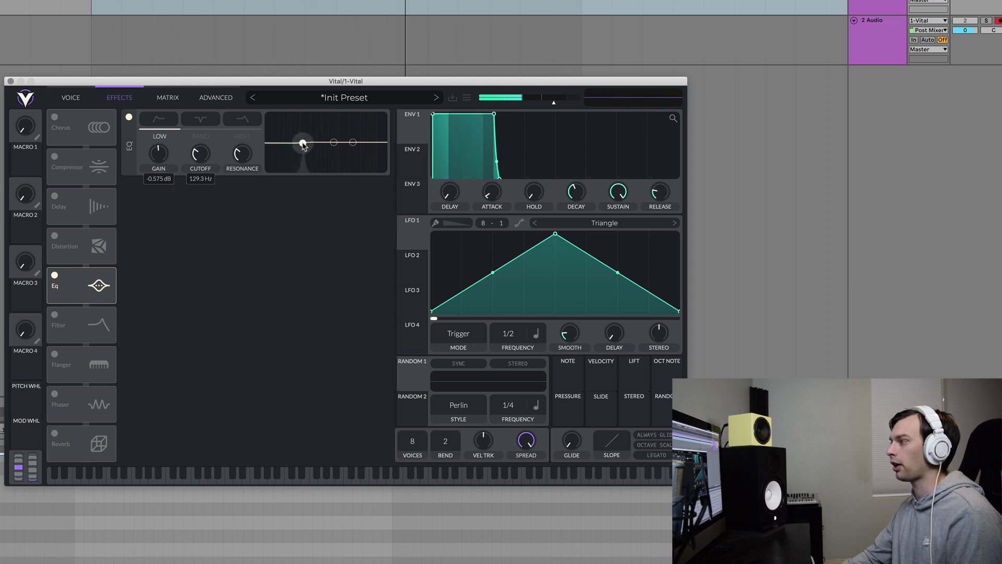
click(70, 97)
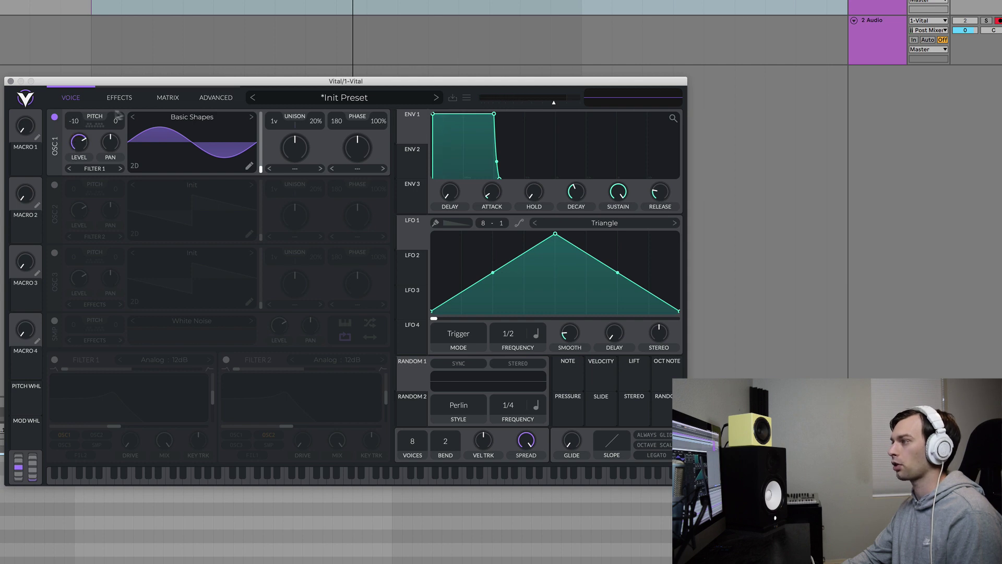
click(128, 101)
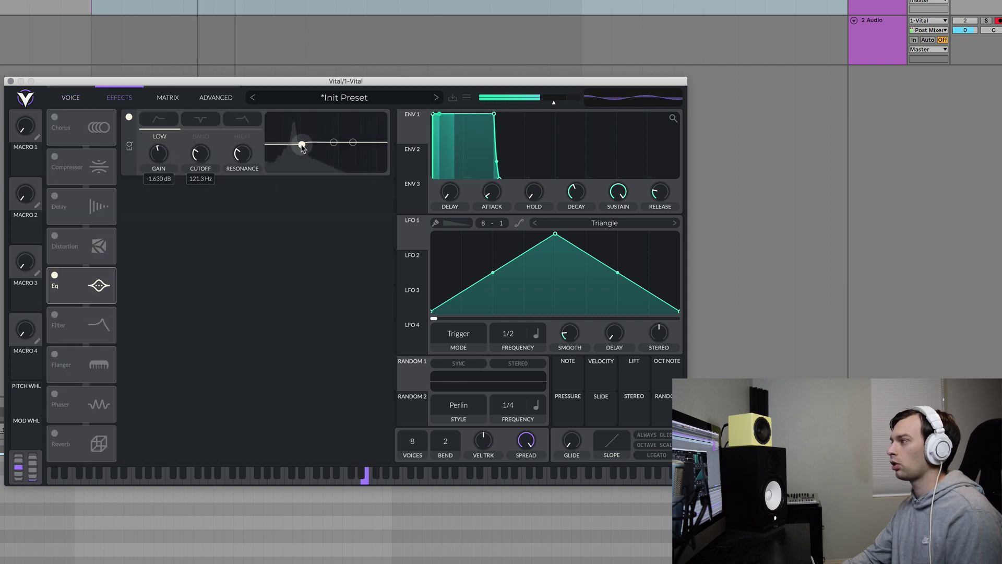
drag(301, 145, 293, 143)
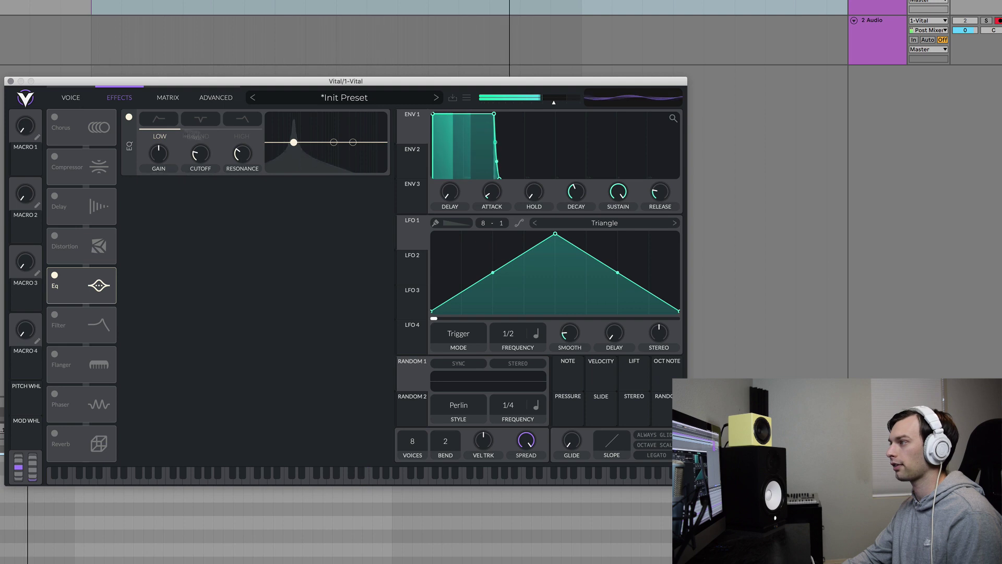
Transpose oscillator 1 down to -16 and settle the EQ low band near 50 Hz
click(71, 97)
drag(78, 126, 81, 144)
click(119, 98)
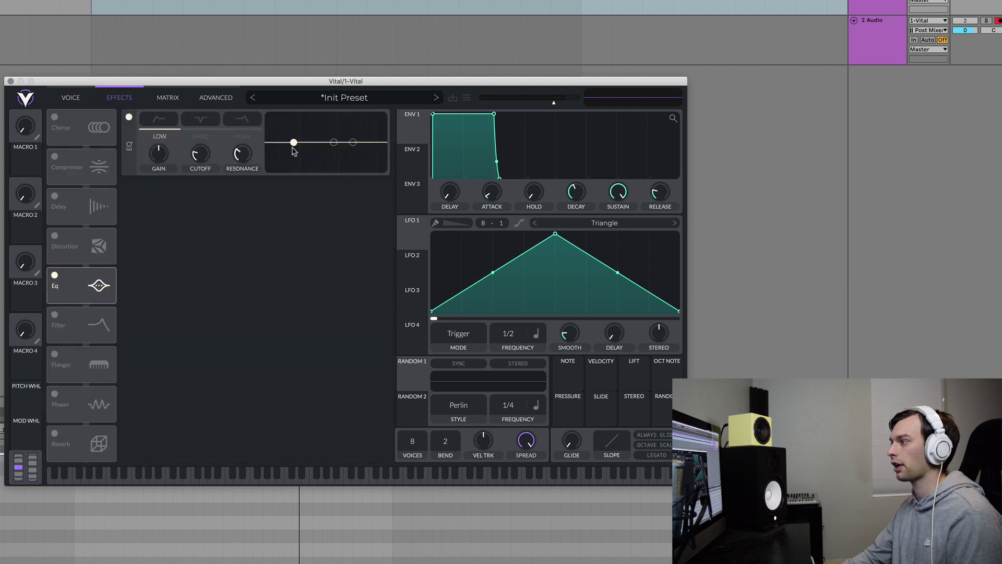
drag(288, 146, 287, 145)
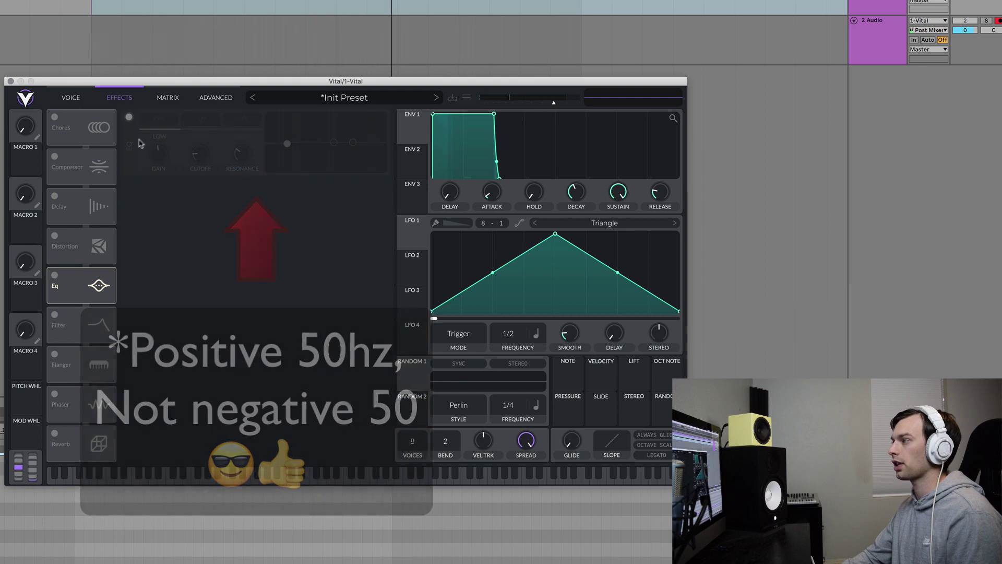
click(71, 98)
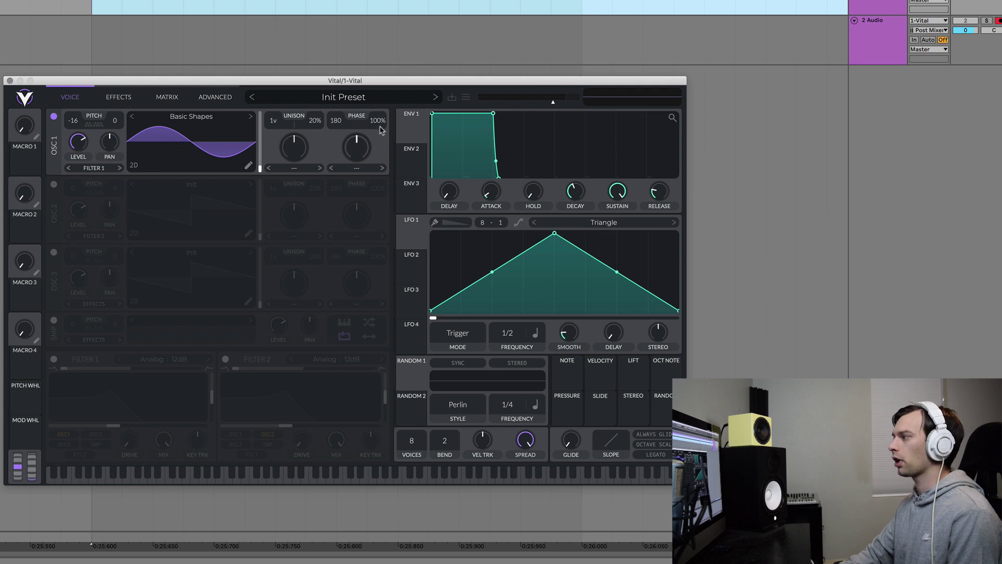
Set oscillator 1's phase randomization to 0%, playing the kick to listen
drag(380, 123, 385, 99)
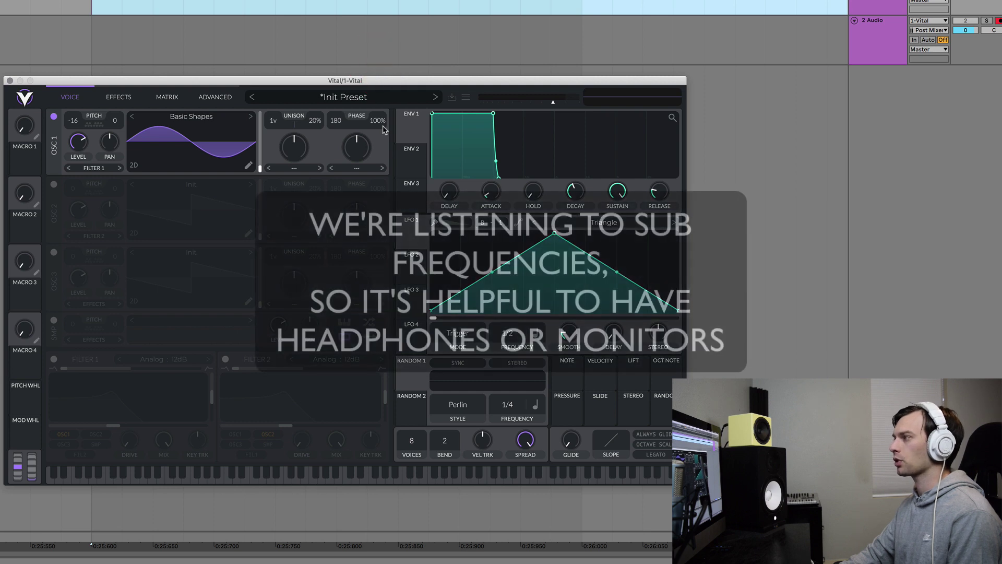
key(space)
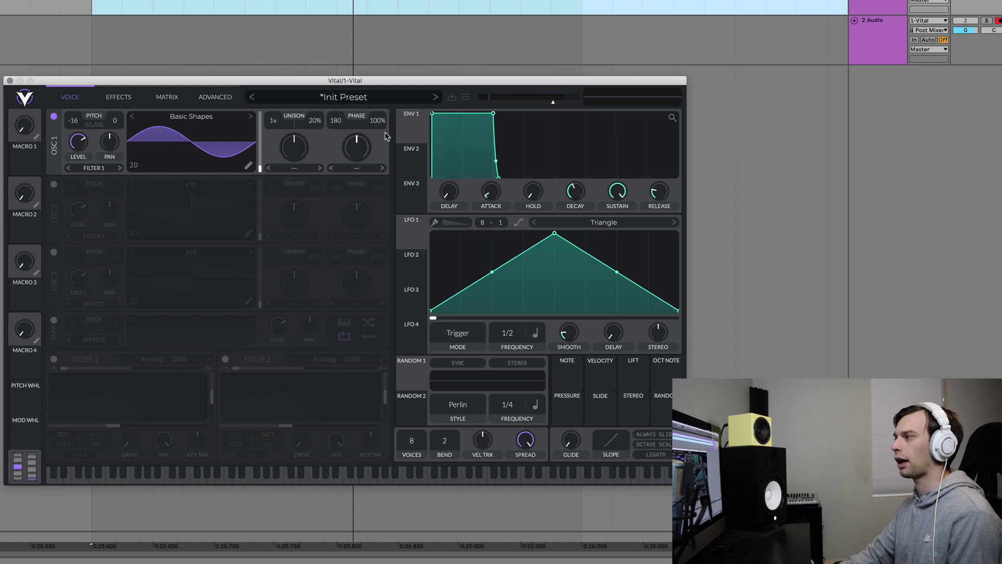
drag(380, 130, 366, 137)
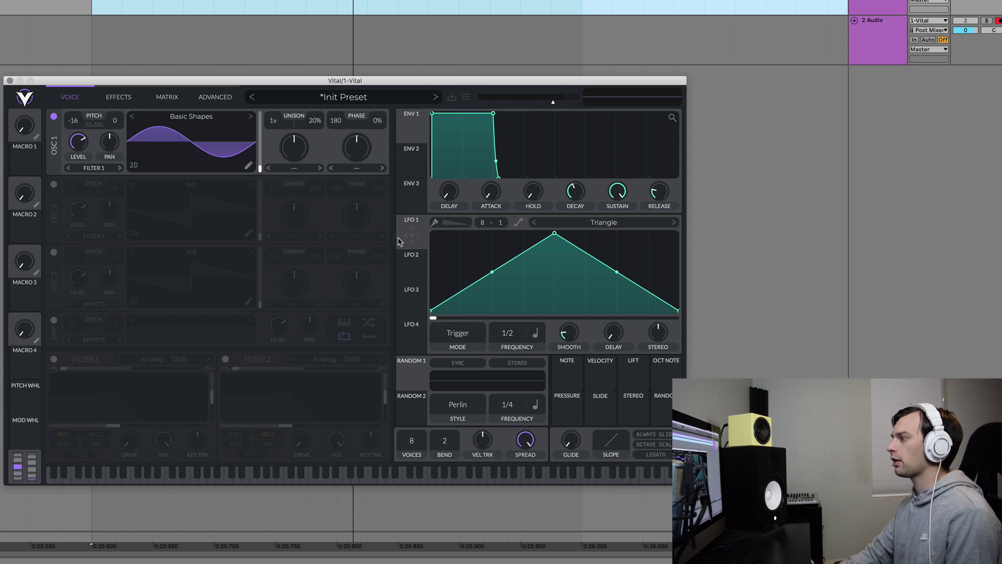
Assign LFO 1 to an oscillator 1 parameter, removing the mistaken Level routing
drag(403, 241, 78, 141)
right_click(78, 141)
click(84, 175)
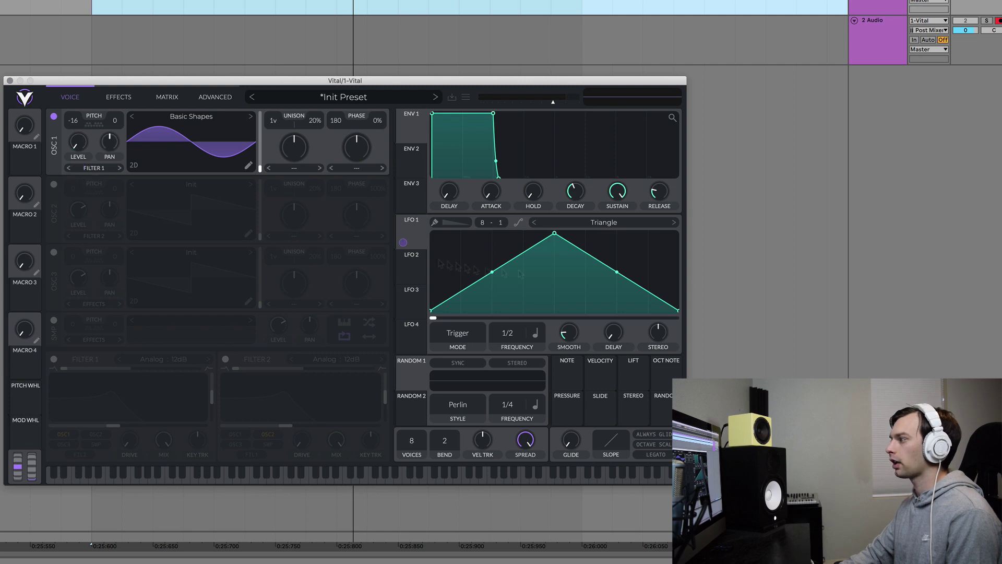
drag(403, 241, 80, 171)
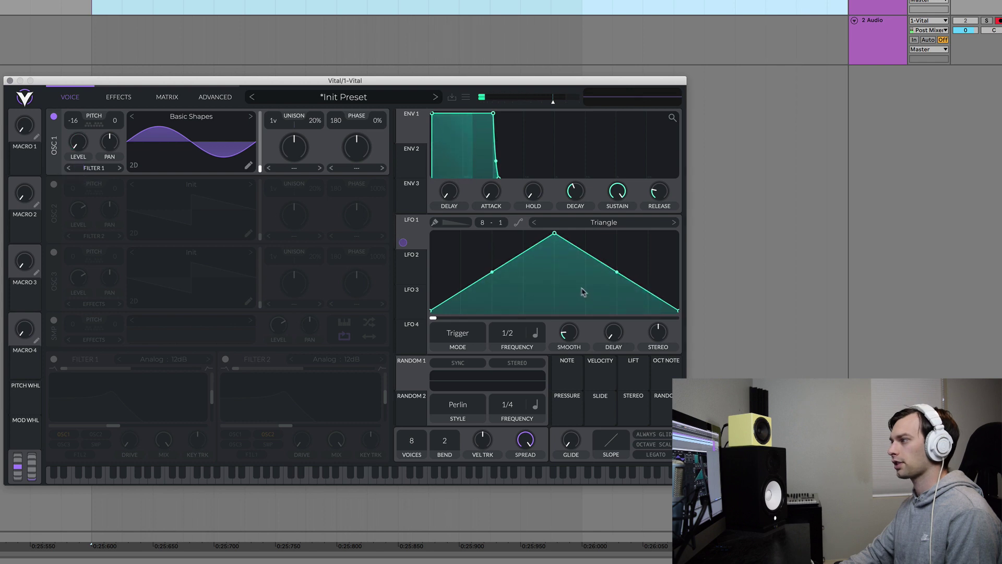
Shape LFO 1 into a steep drop that stays flat and set its Mode to Envelope
drag(555, 234, 364, 188)
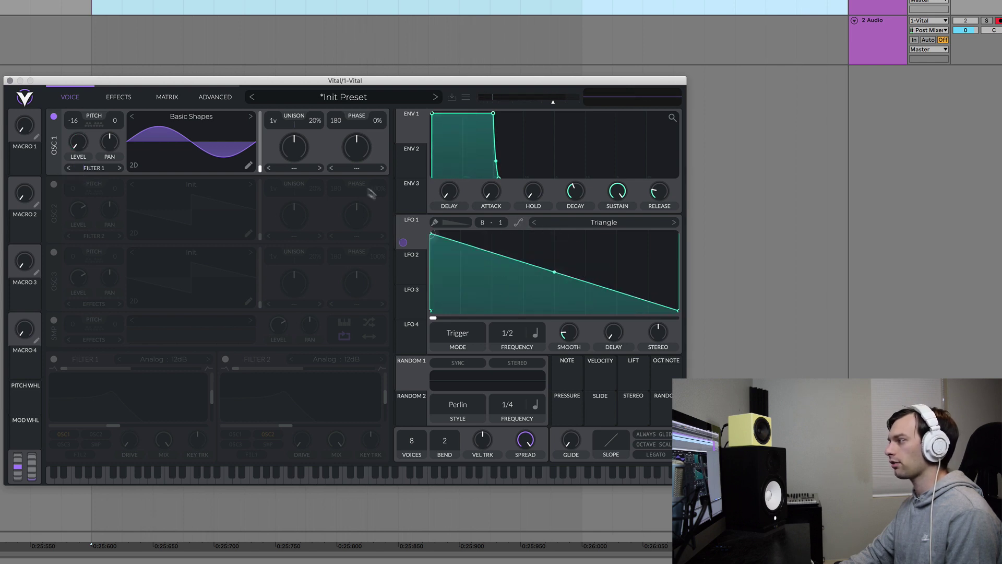
drag(482, 245, 492, 323)
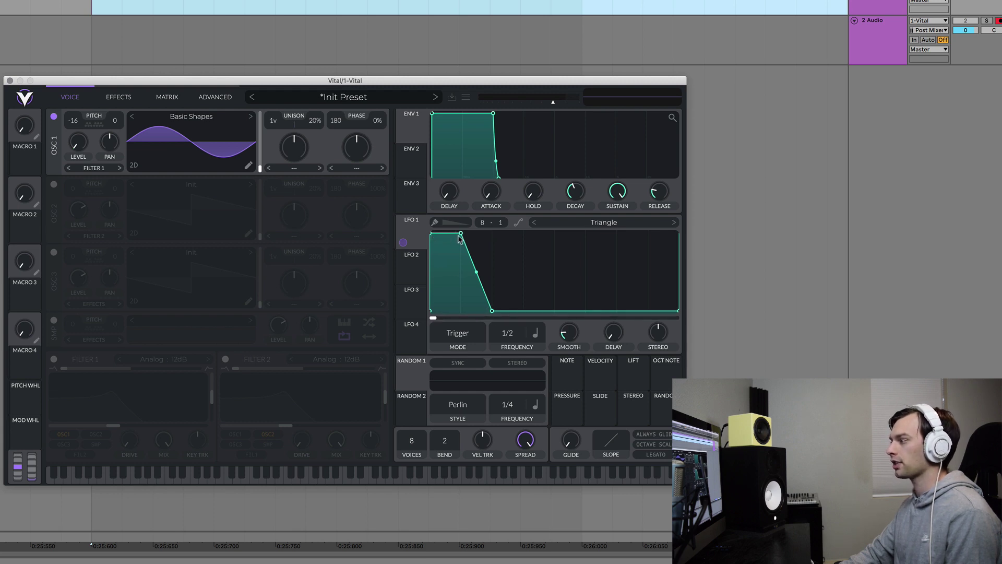
click(464, 340)
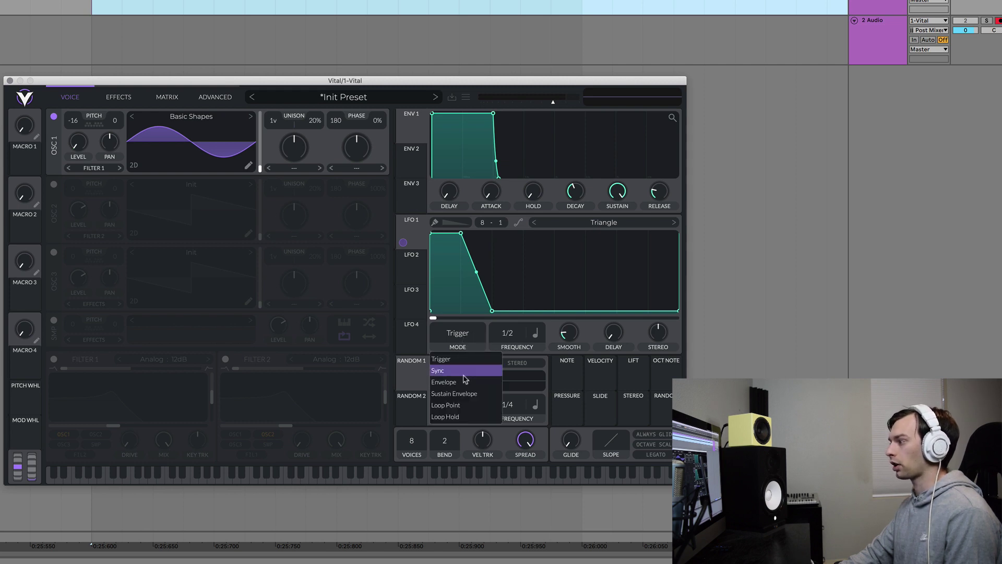
click(461, 384)
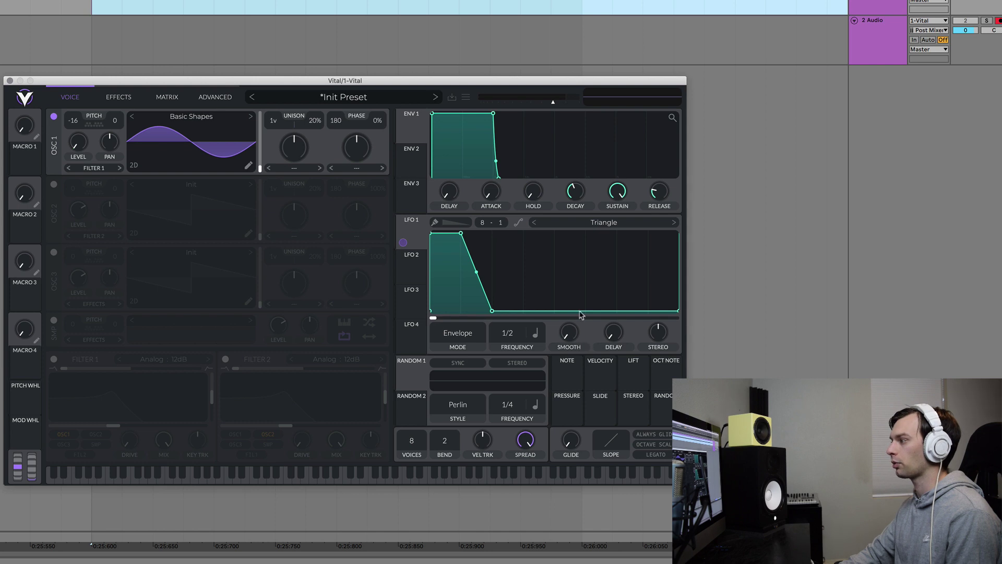
click(412, 267)
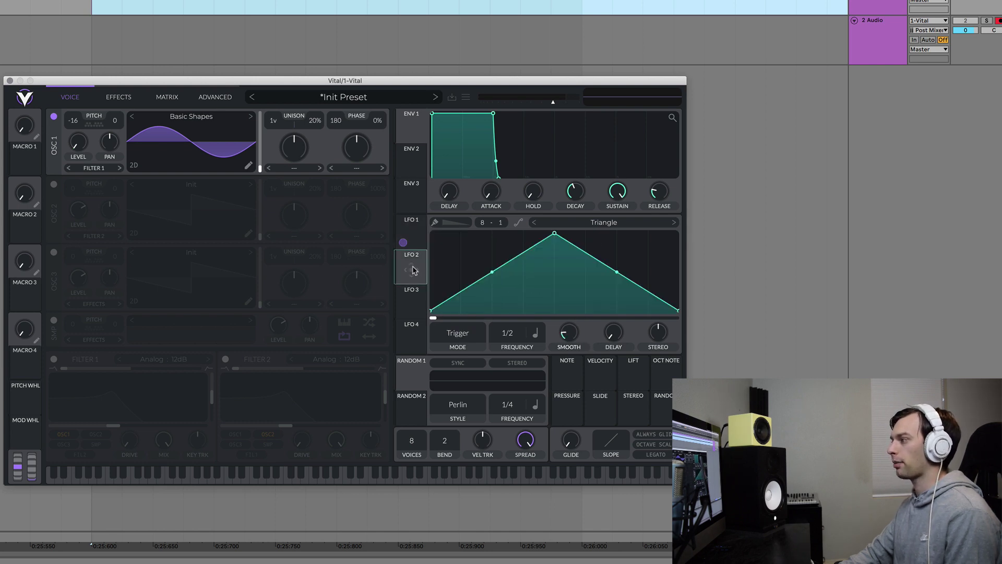
Route LFO 2 to OSC 1 Level, move its peak to the start, and set Mode to Envelope
drag(412, 270, 70, 129)
drag(73, 135, 73, 137)
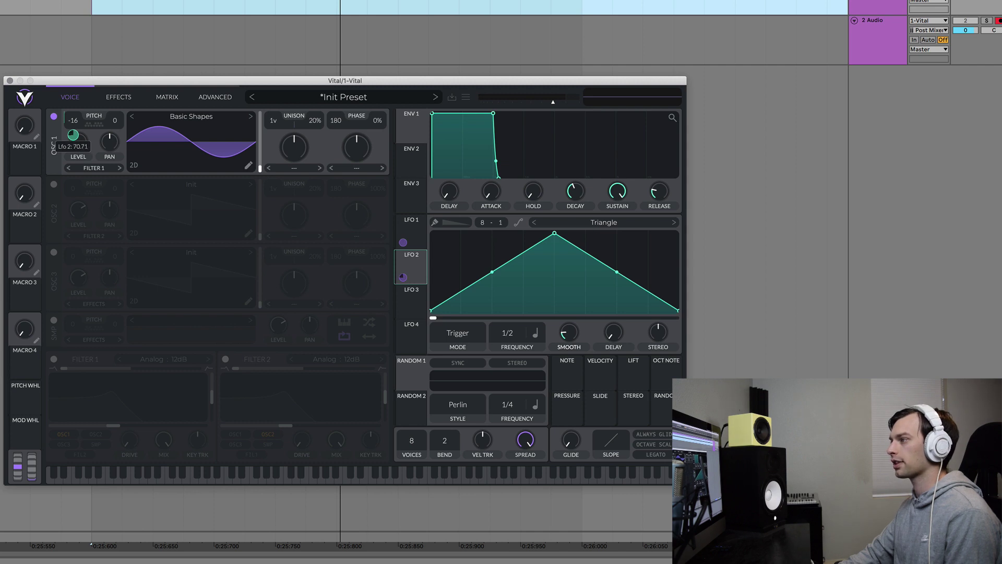
drag(554, 233, 459, 332)
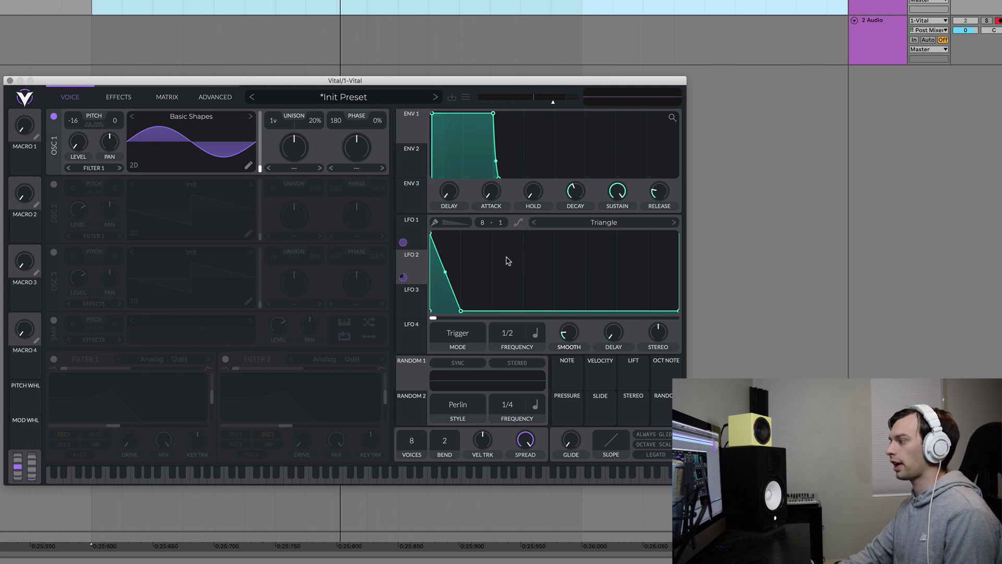
click(476, 330)
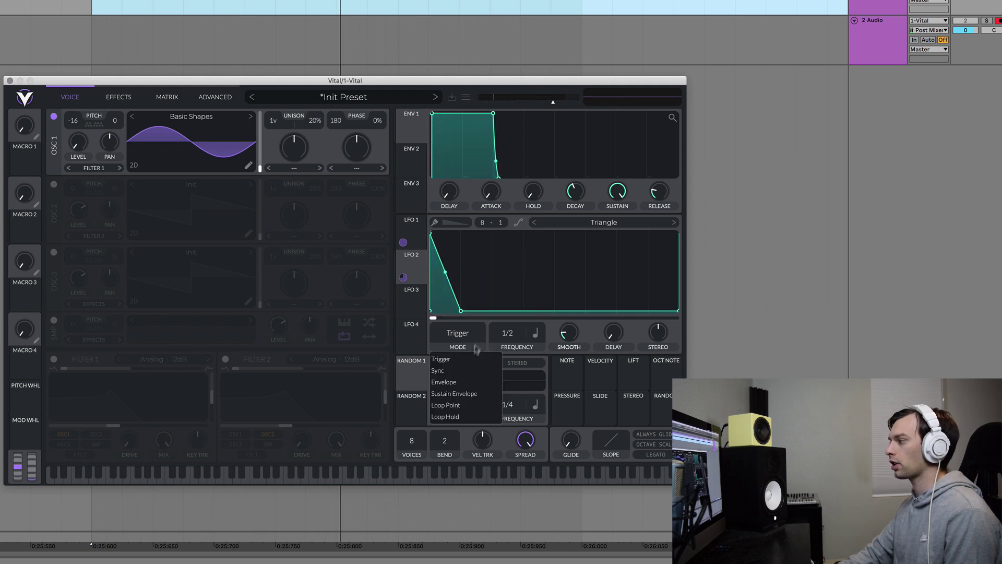
click(465, 384)
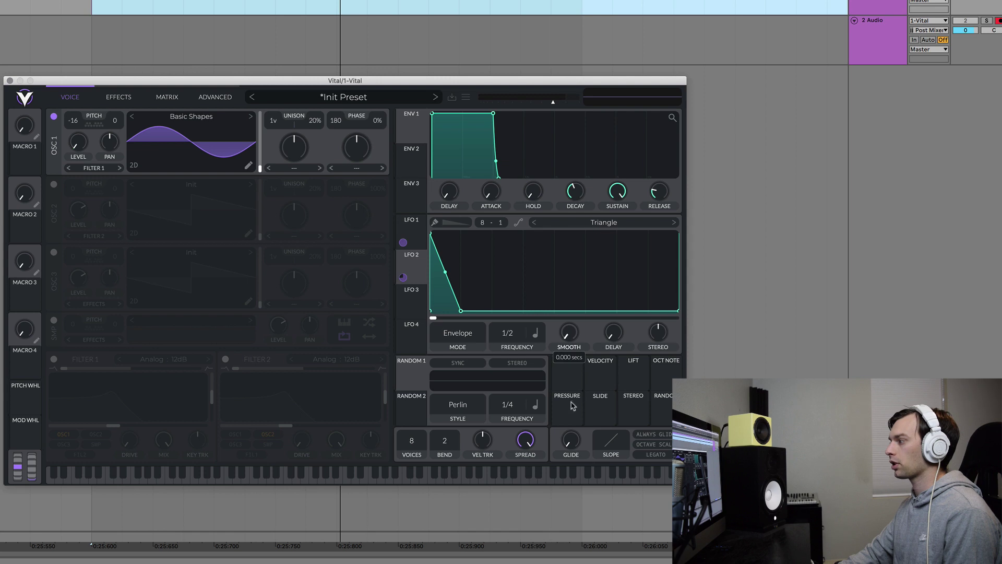
Set LFO 2's rate to 1/16 and steepen its falling slope
mouse_move(516, 335)
mouse_down()
mouse_move(520, 307)
mouse_move(520, 330)
mouse_up()
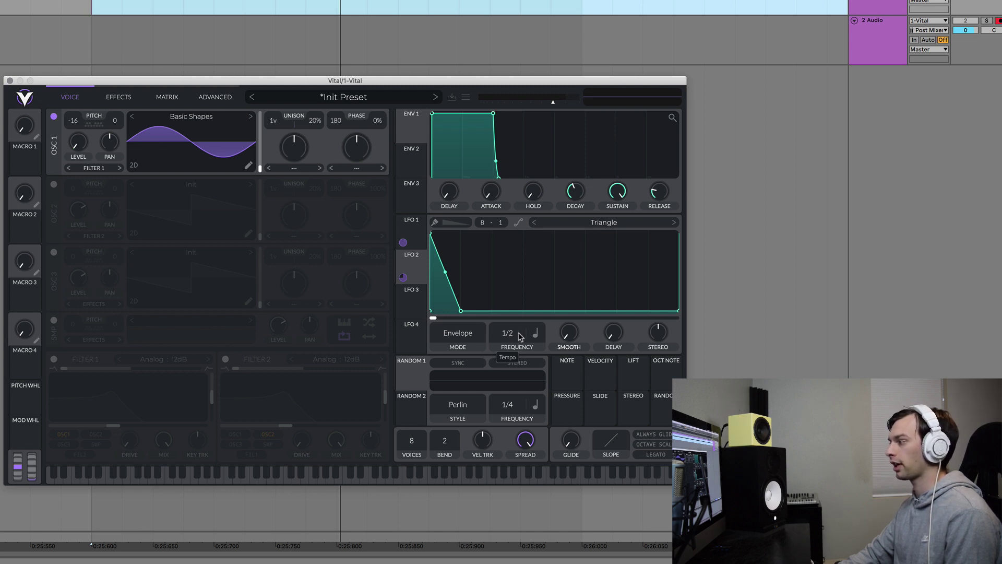
drag(520, 337, 518, 327)
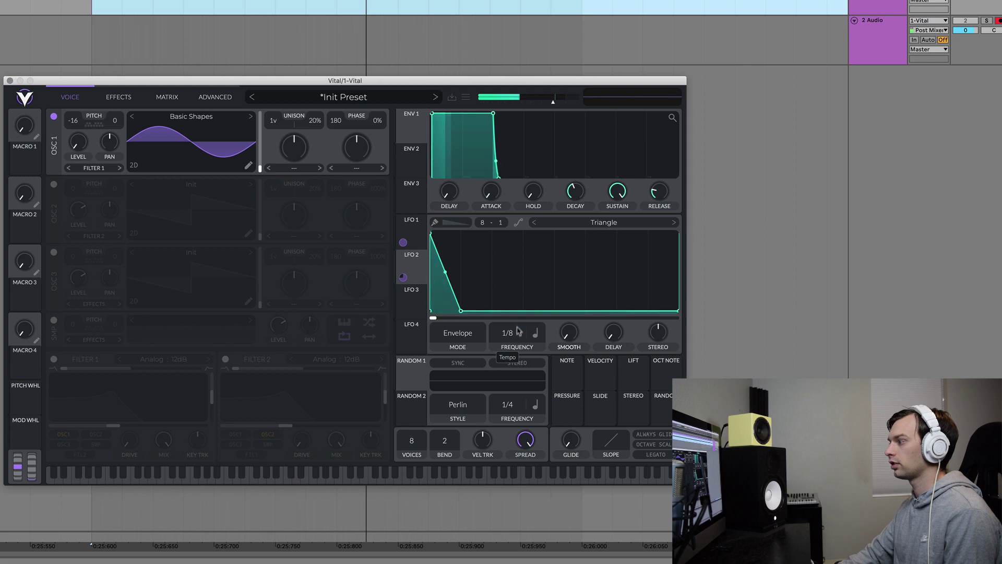
drag(520, 336, 520, 322)
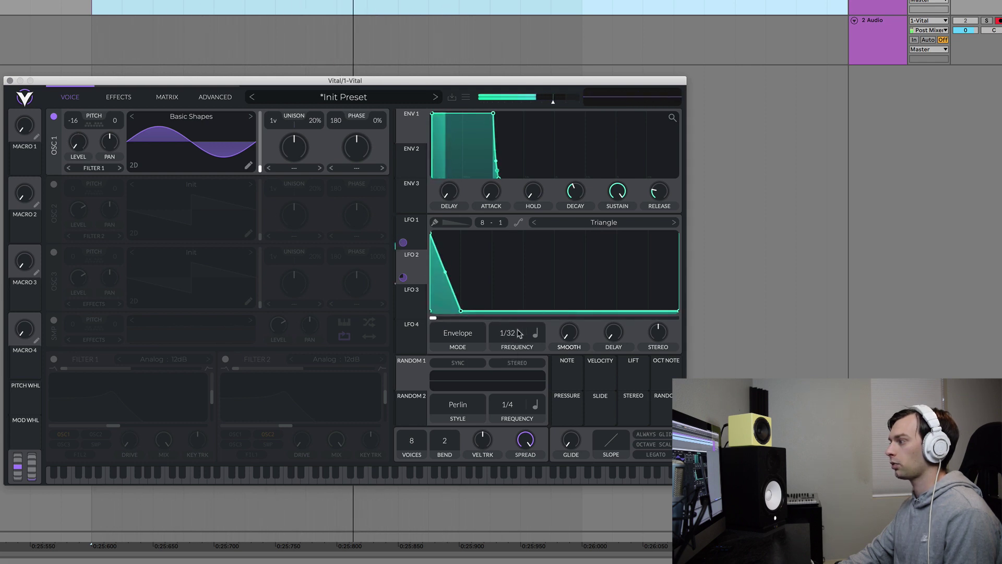
drag(519, 334, 519, 339)
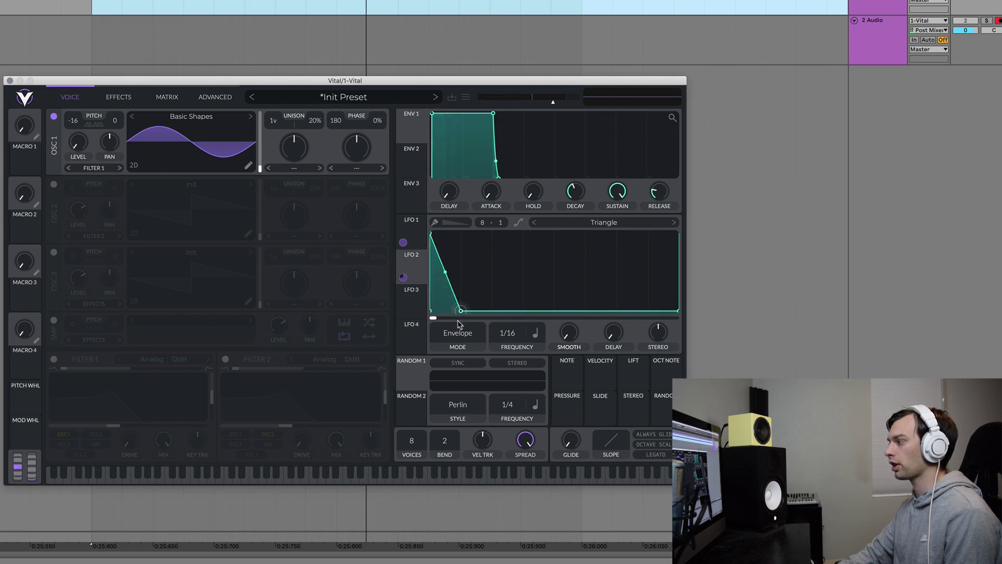
drag(456, 320, 454, 323)
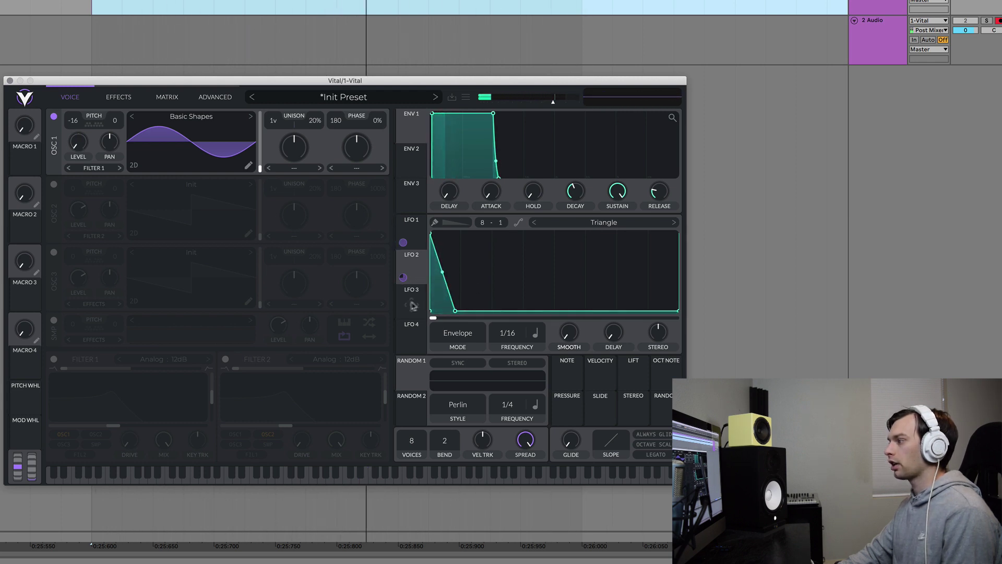
Power on the sampler noise source and turn its Level down to minimum
click(53, 320)
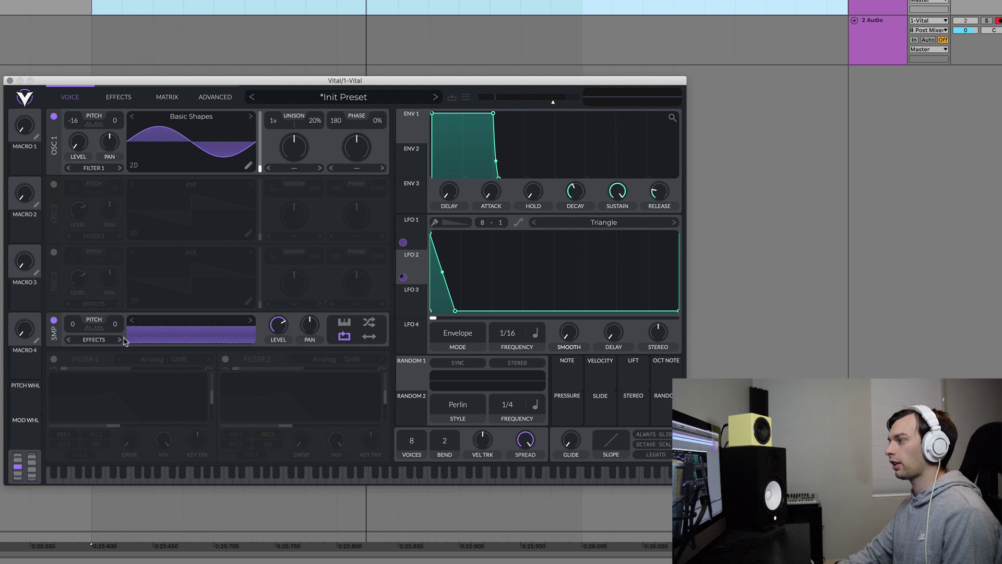
mouse_move(279, 343)
drag(280, 344, 284, 338)
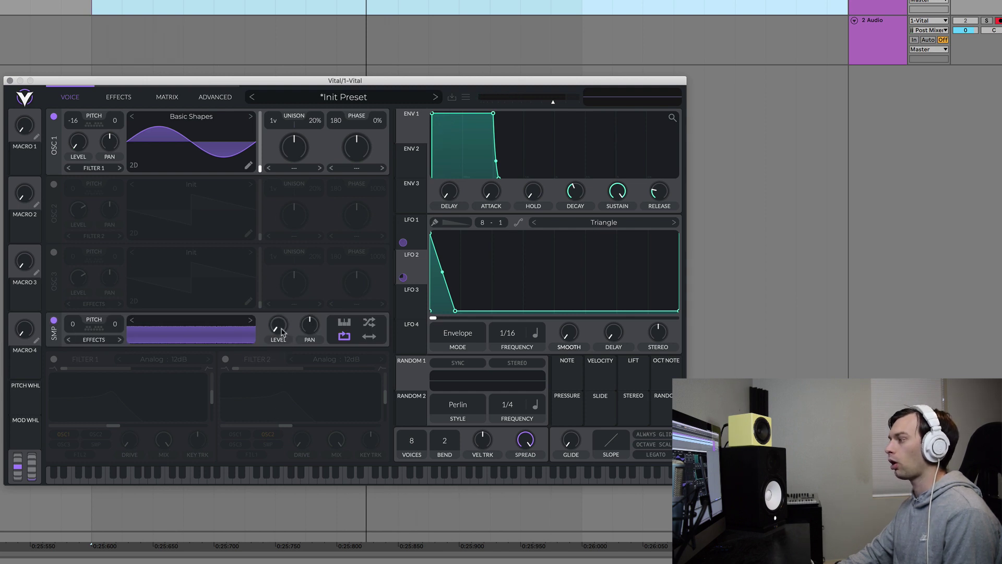
Route LFO 3 to the sampler Level as a descending ramp in Envelope mode
click(412, 304)
drag(411, 305, 281, 327)
mouse_move(279, 351)
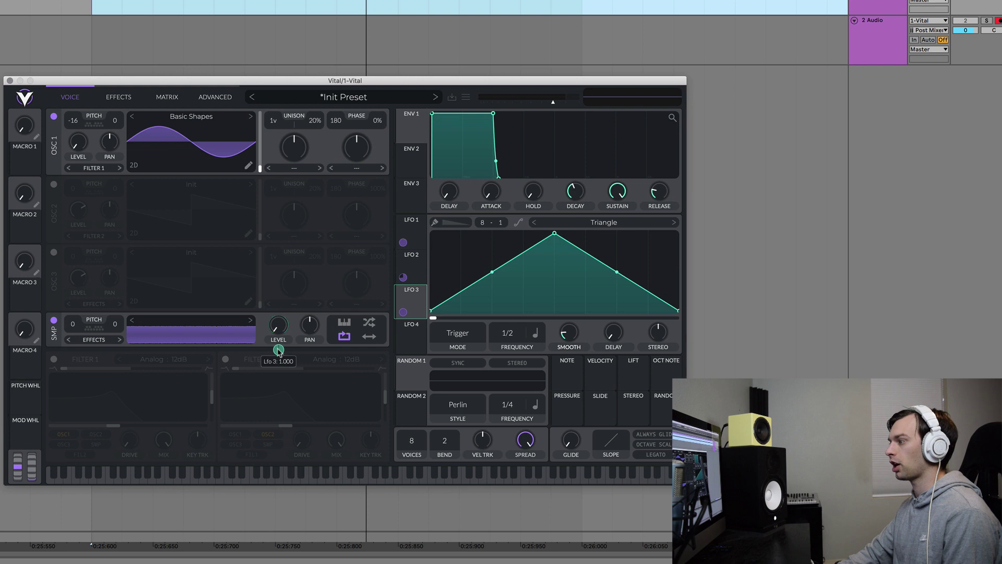
drag(555, 234, 461, 311)
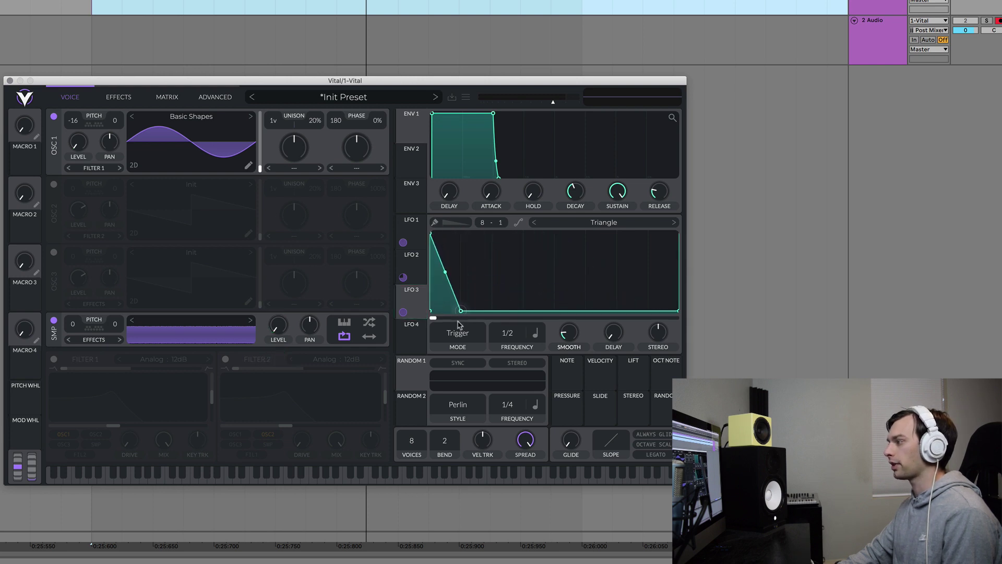
click(470, 335)
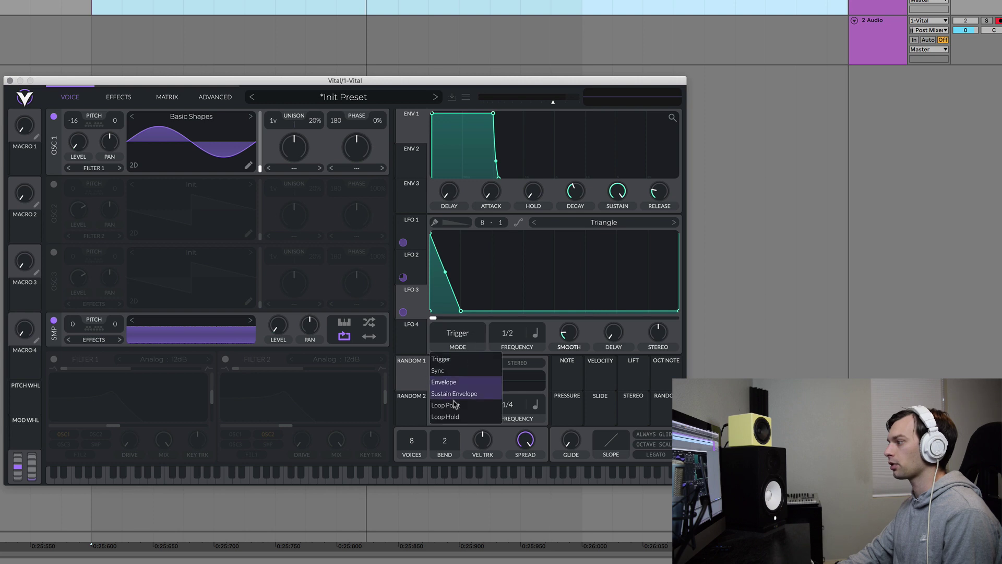
click(452, 383)
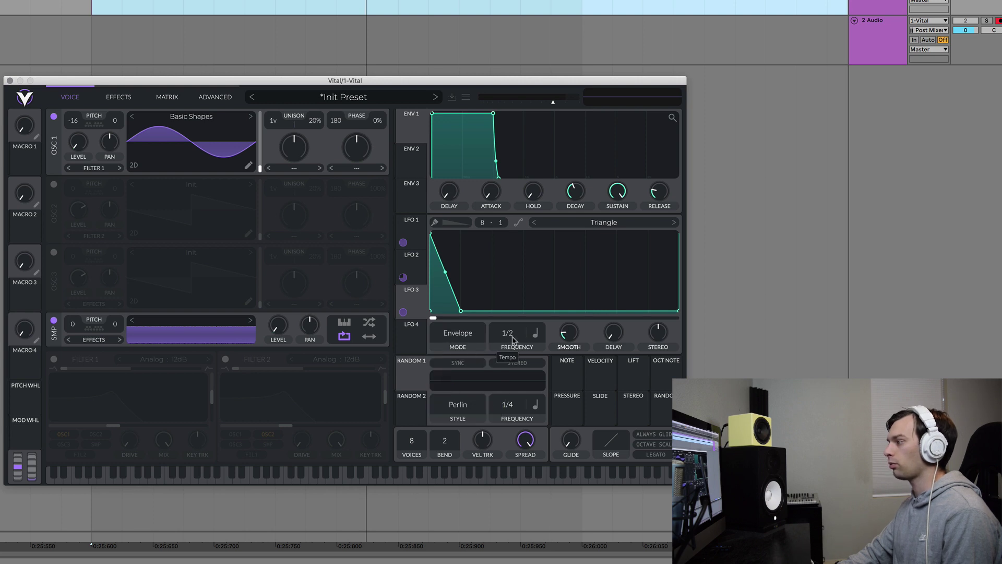
Set LFO 3's rate to 1/16 and make its falling slope steep and straight
drag(516, 326, 567, 343)
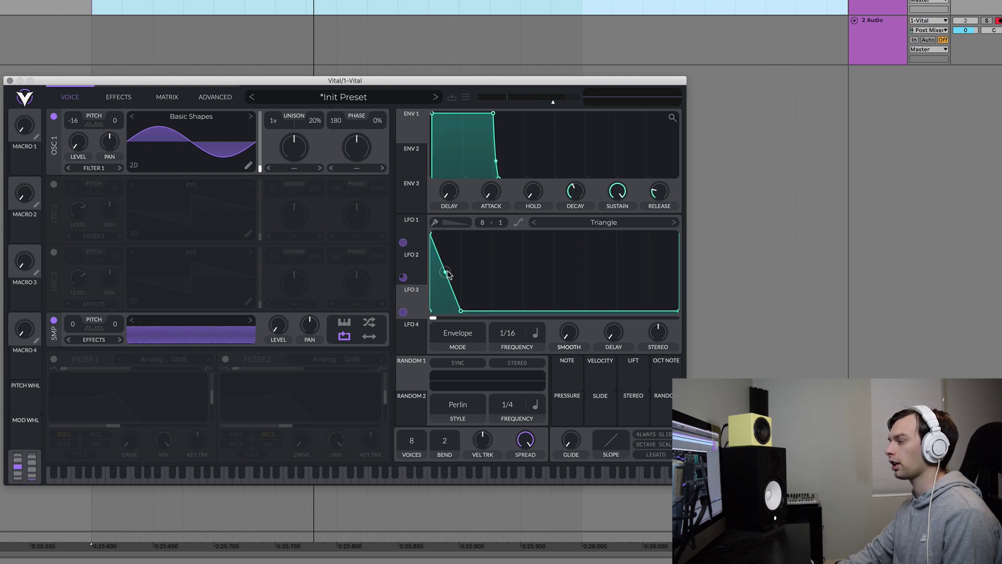
drag(446, 272, 446, 303)
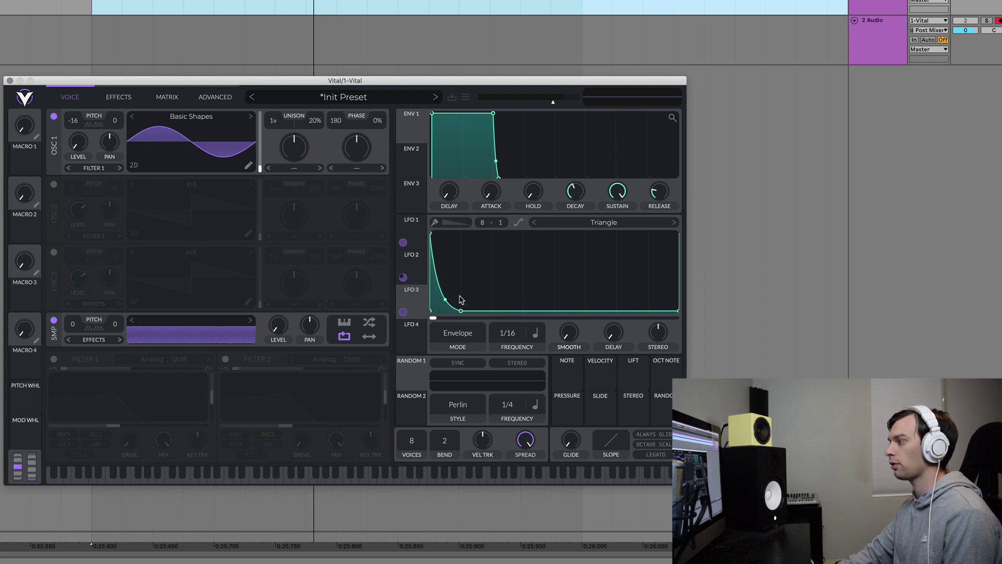
mouse_move(445, 300)
mouse_down()
mouse_move(445, 280)
mouse_move(454, 303)
mouse_up()
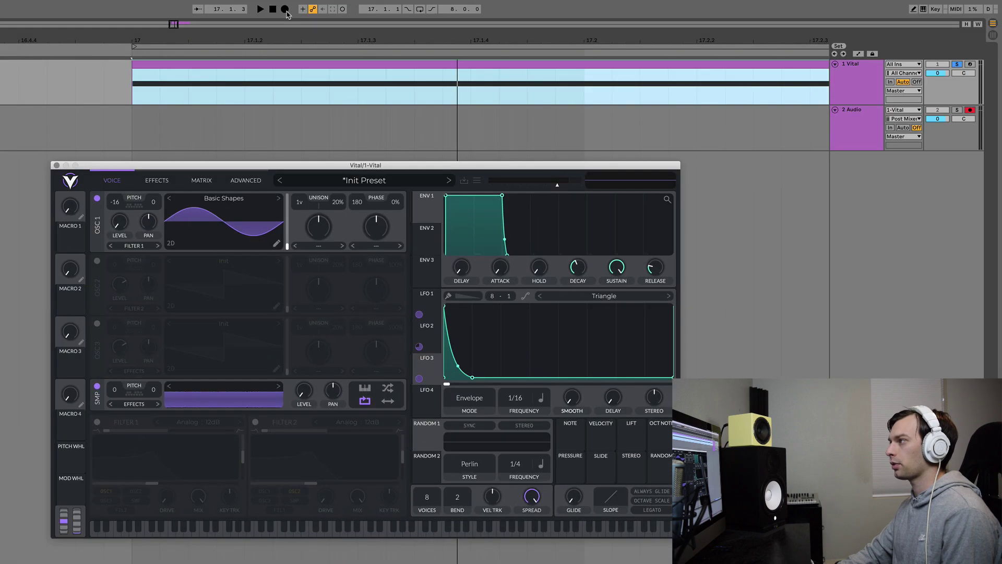
Stop the Ableton recording to keep the kick clip, then show Vital's Effects page
click(285, 8)
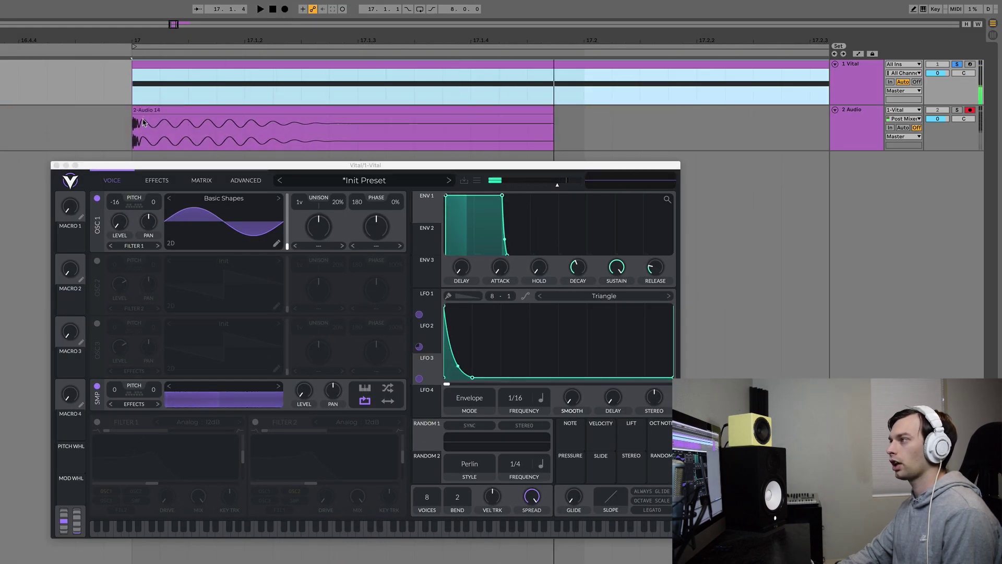
scroll(135, 132, up, 5)
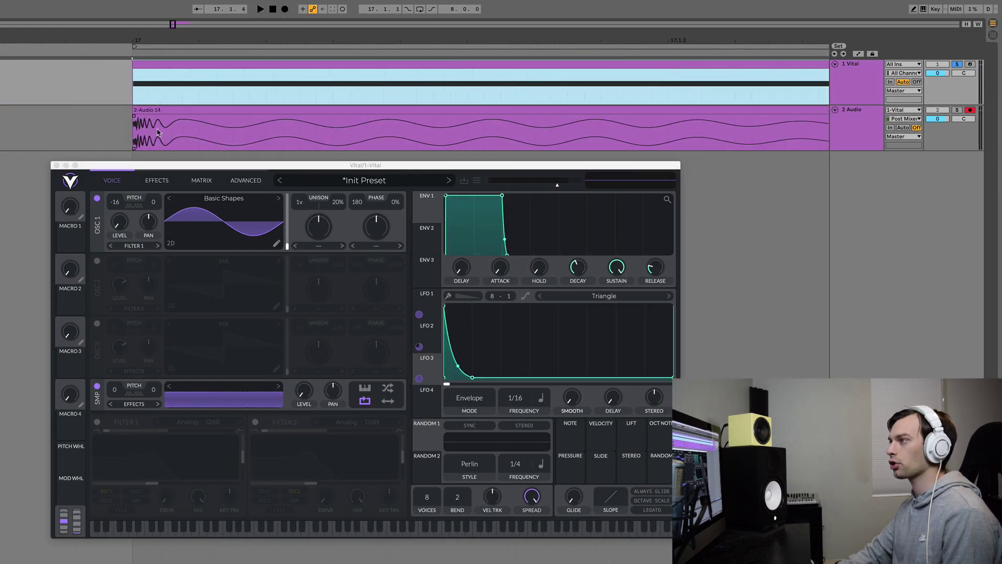
scroll(144, 135, down, 5)
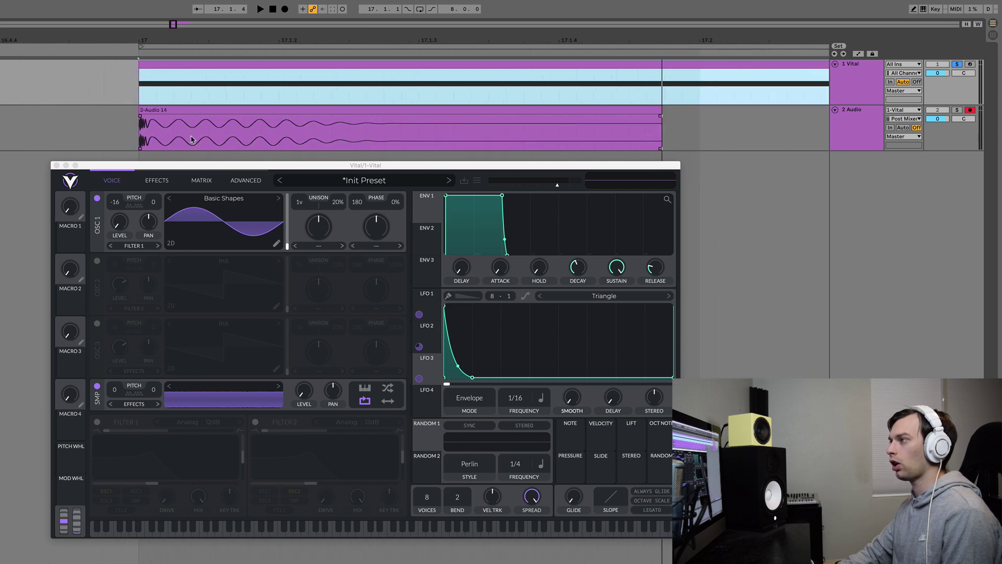
scroll(251, 141, down, 5)
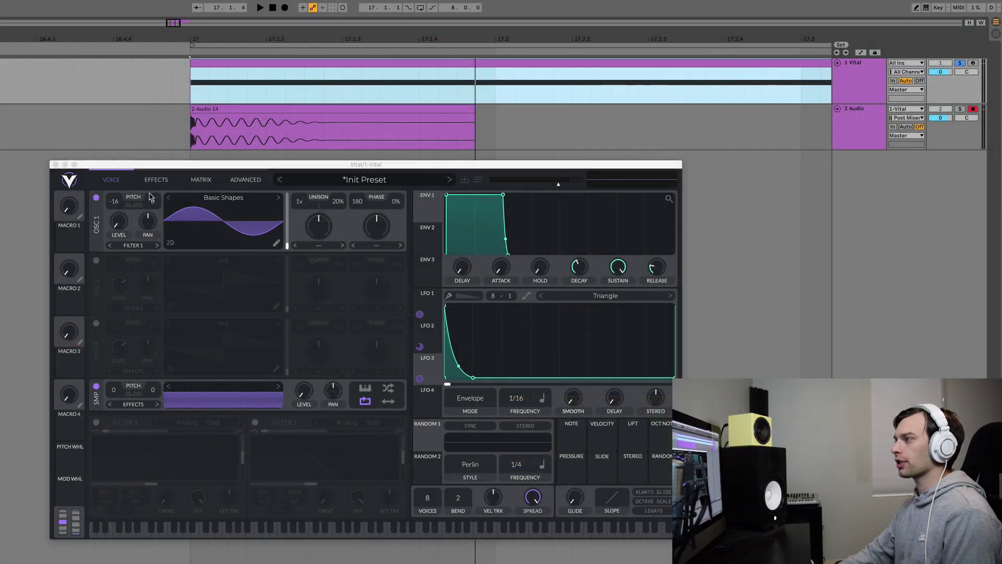
click(150, 180)
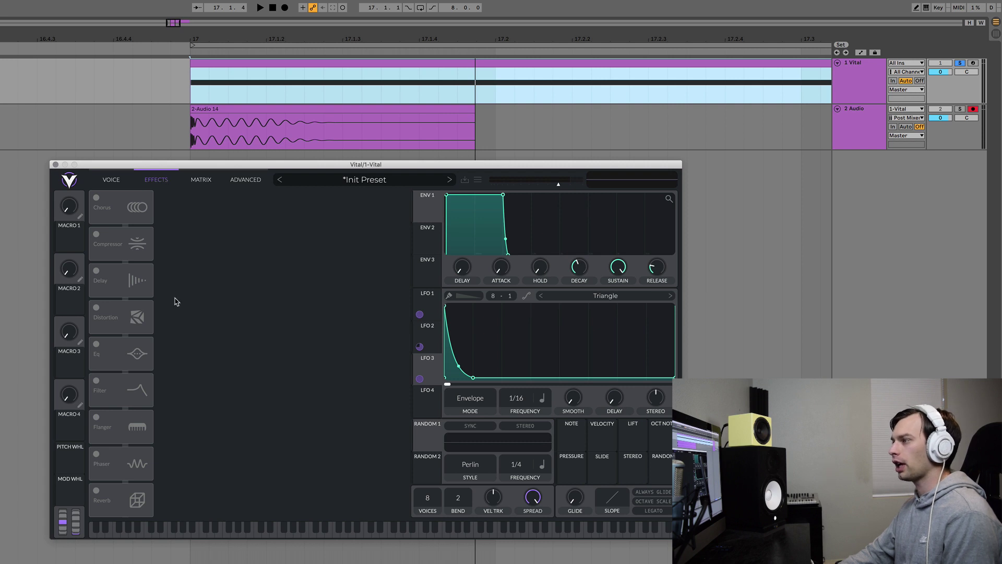
Switch on Distortion with its type set to Hard Clip
click(96, 308)
click(203, 207)
click(202, 235)
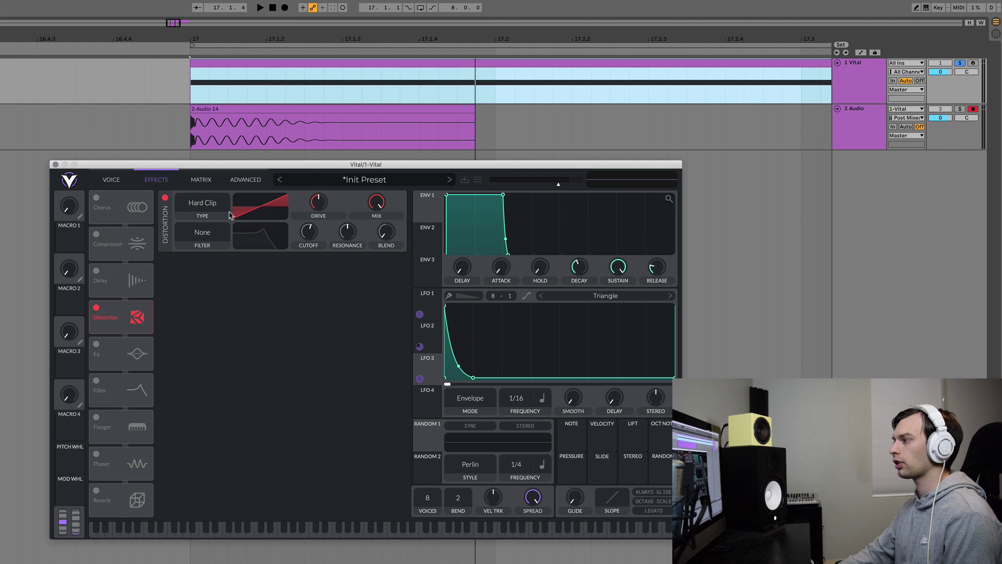
Raise the distortion Drive slightly and lower Mix to about 0.502, auditioning the kick
mouse_move(323, 206)
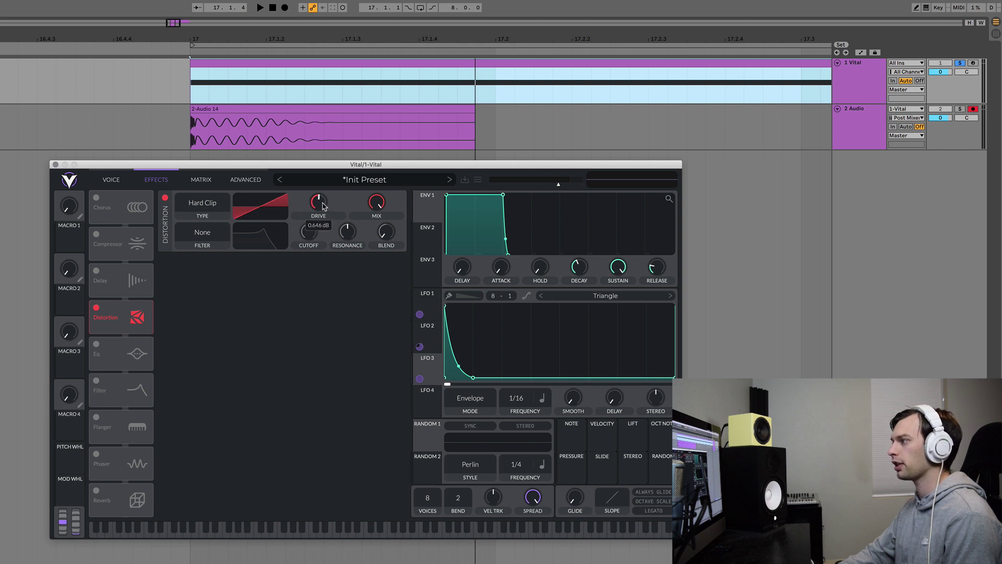
scroll(323, 206, up, 2)
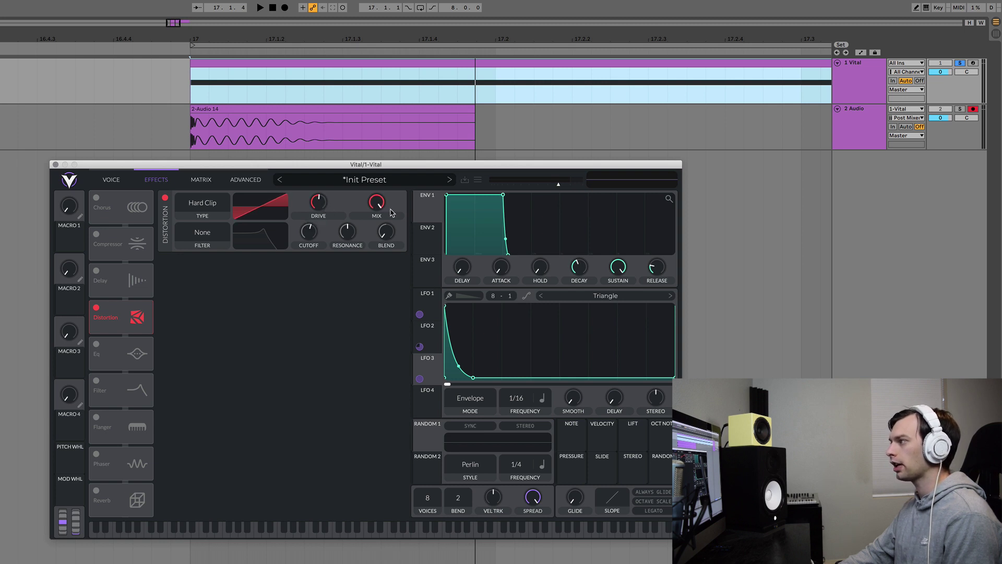
key(space)
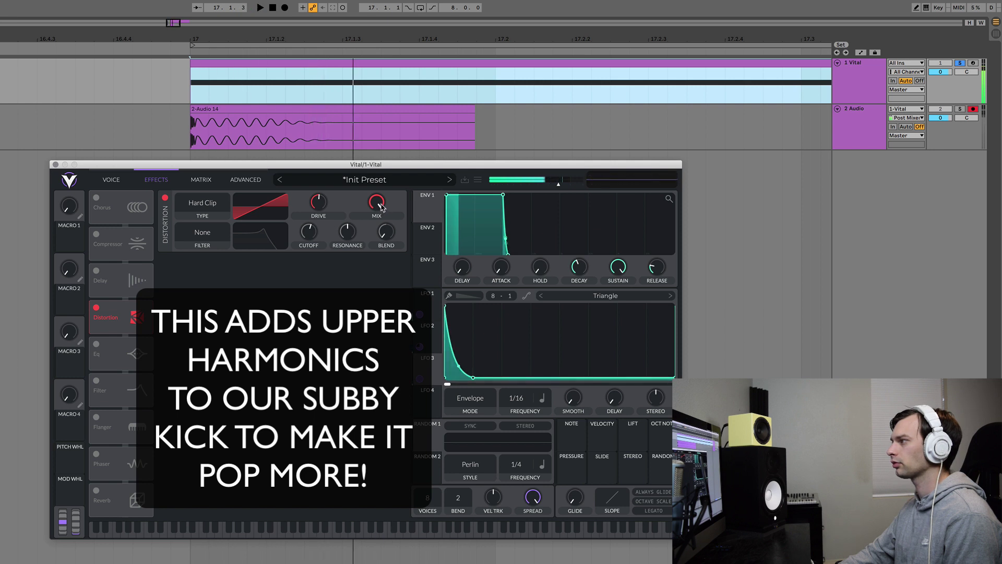
key(space)
scroll(378, 215, down, 6)
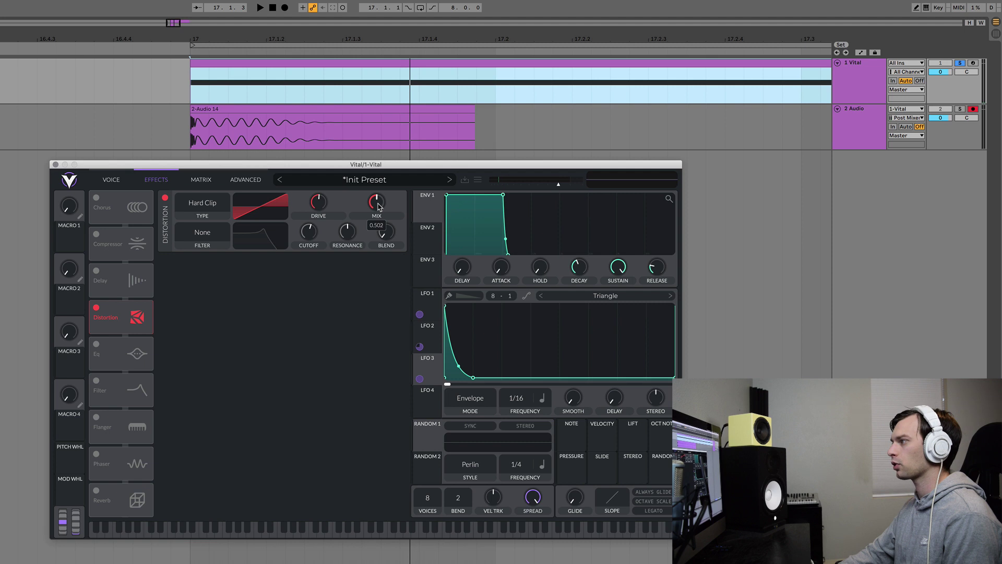
key(space)
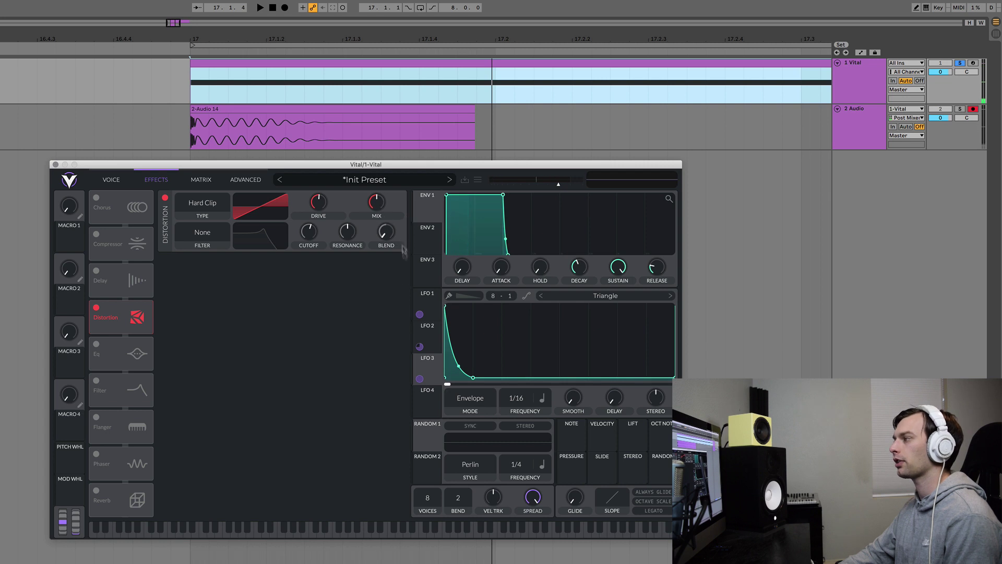
Enable the EQ and make its low band a low cut at about 19 Hz
click(96, 347)
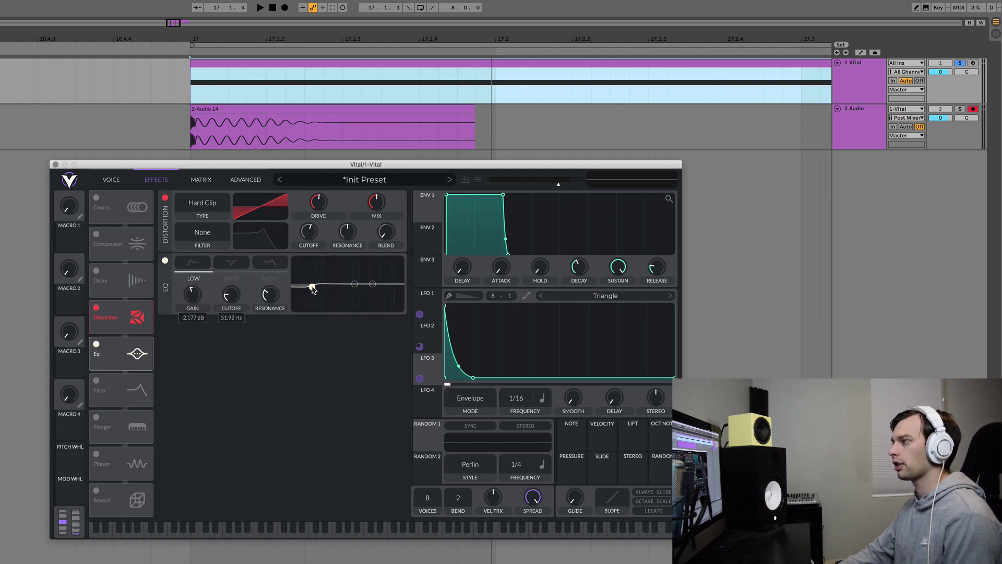
click(192, 262)
drag(313, 290, 303, 290)
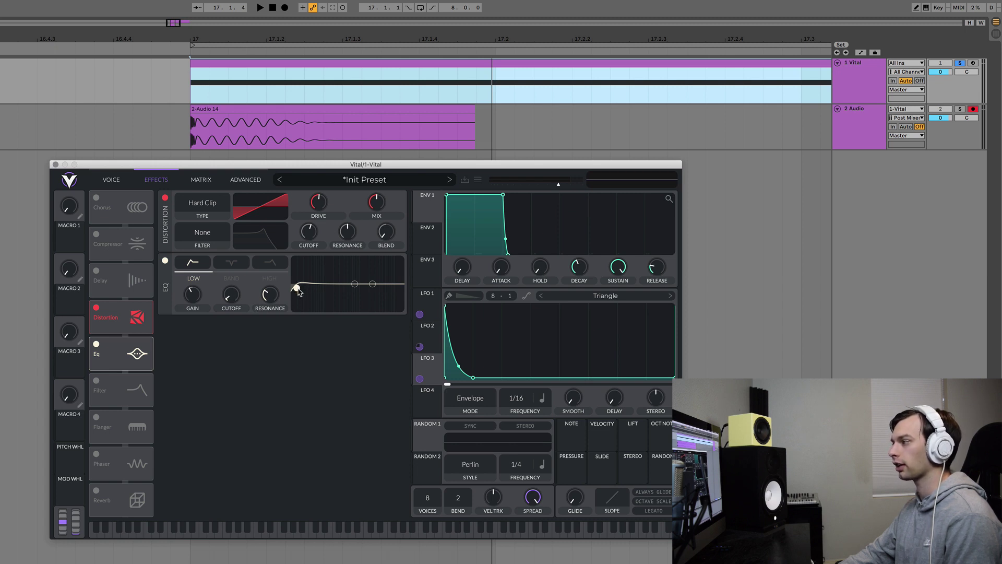
drag(296, 290, 310, 294)
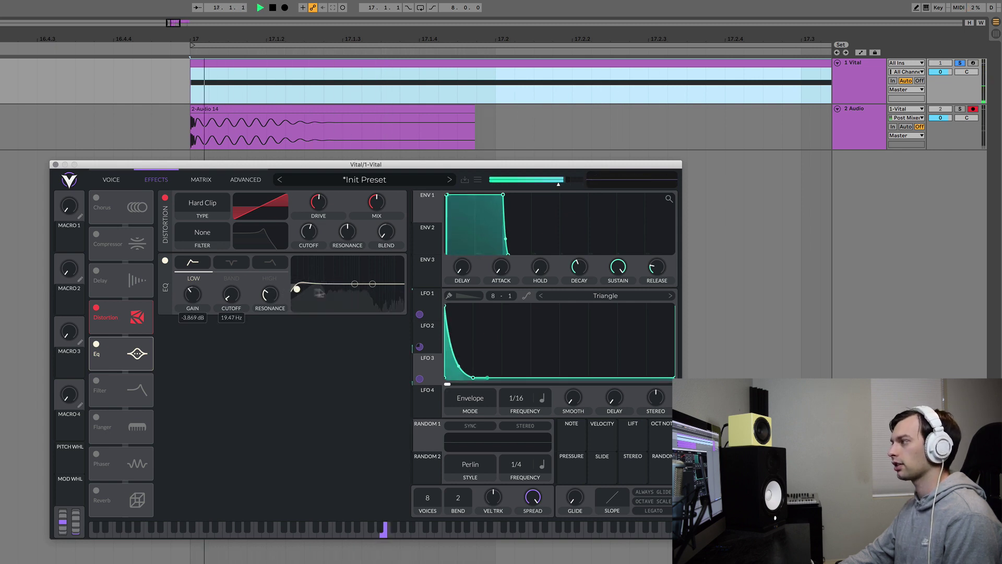
Make the EQ high band a resonant low-pass roll-off near 15.7 kHz
click(254, 263)
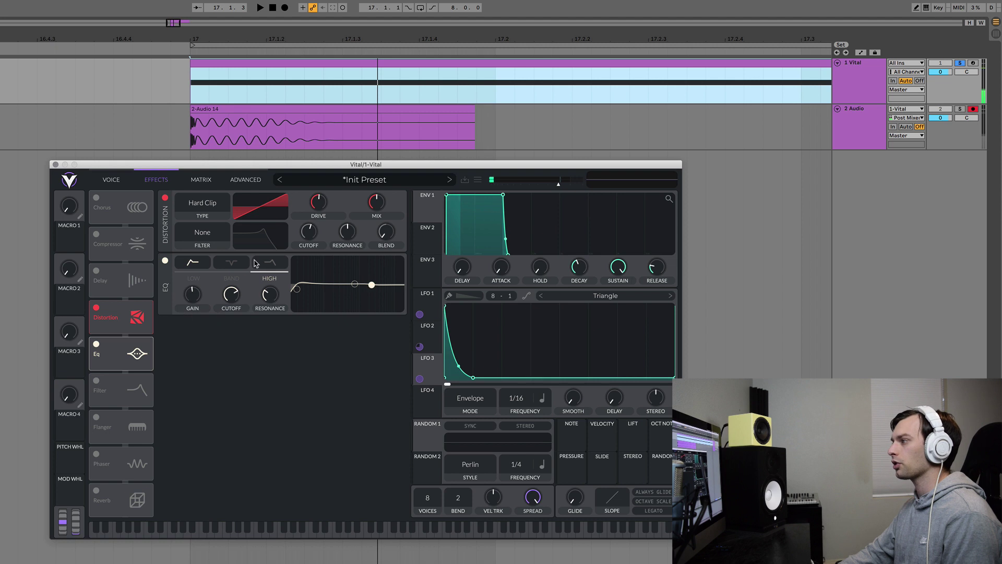
click(270, 262)
drag(375, 287, 400, 288)
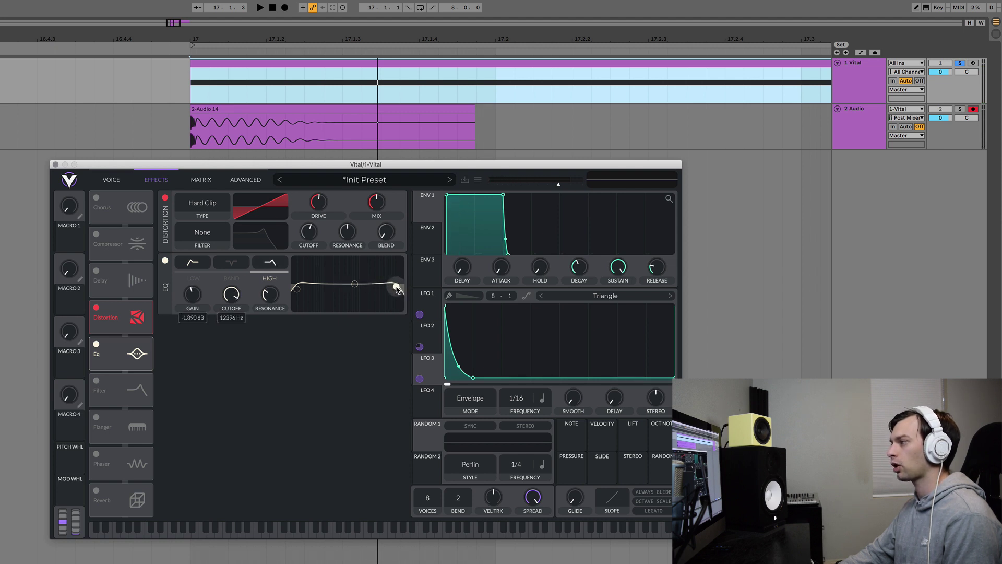
drag(397, 290, 397, 287)
key(space)
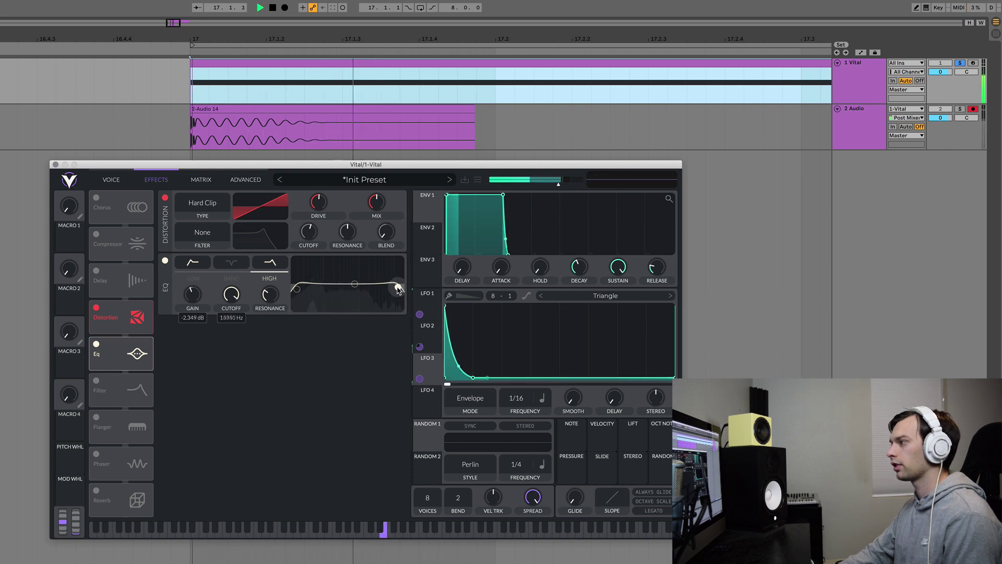
drag(270, 300, 272, 294)
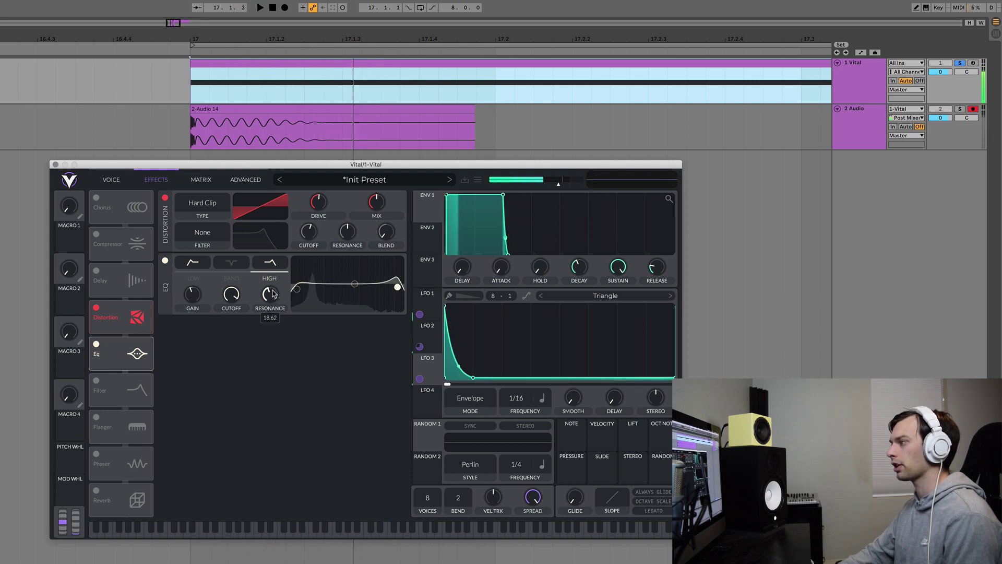
Boost the EQ mid band strongly, about 3.8 dB around 7 kHz
drag(354, 283, 384, 281)
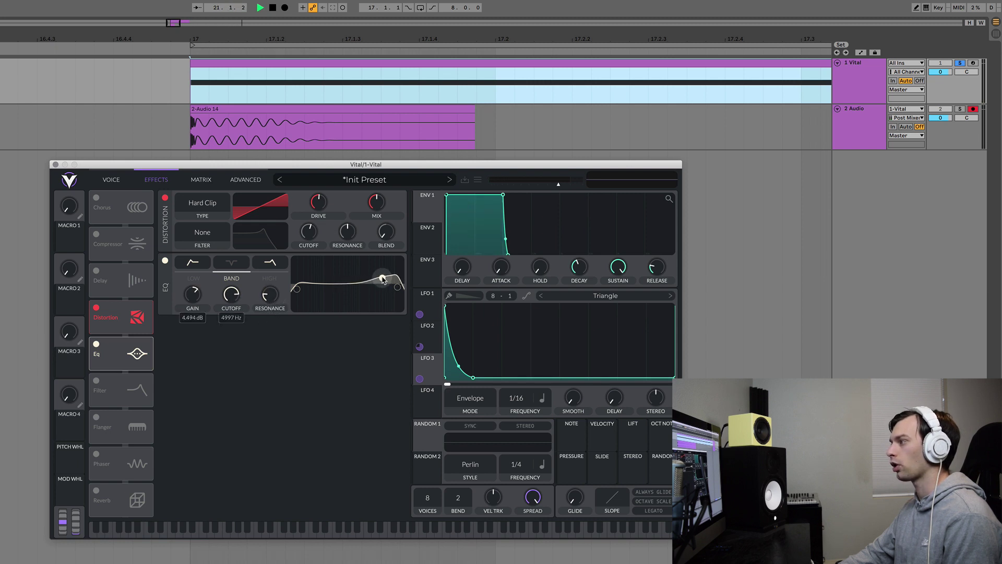
key(space)
mouse_move(383, 277)
mouse_down()
mouse_move(387, 264)
mouse_move(388, 280)
mouse_up()
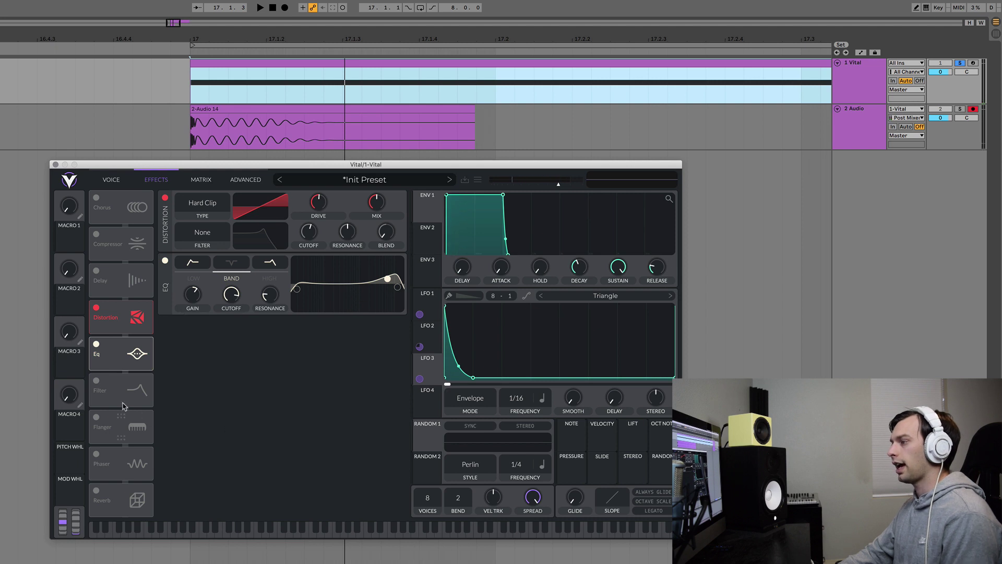
Enable the Analog 12dB filter with zero resonance, cutoff fully open, and drive about 4.4 dB
click(96, 381)
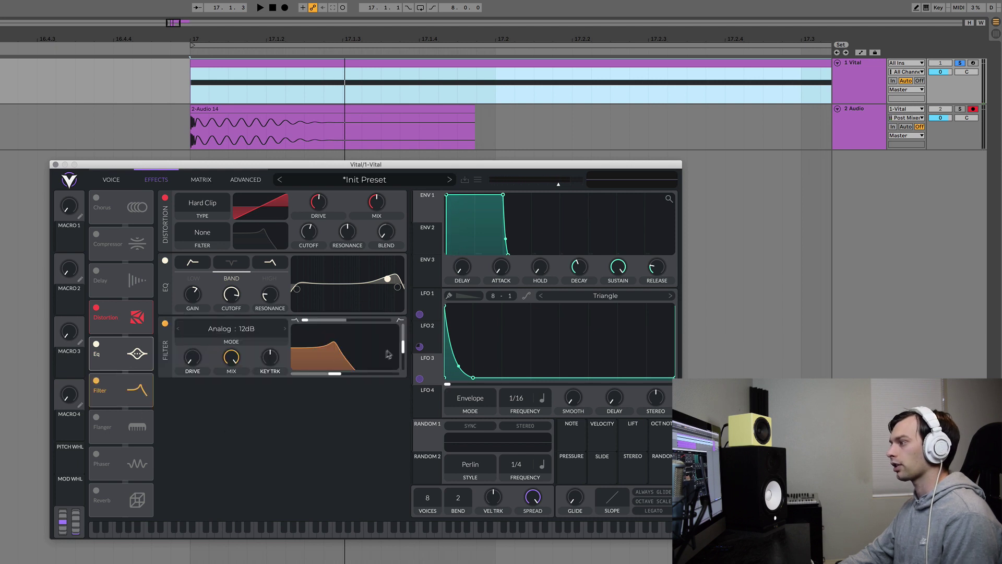
drag(402, 349, 403, 390)
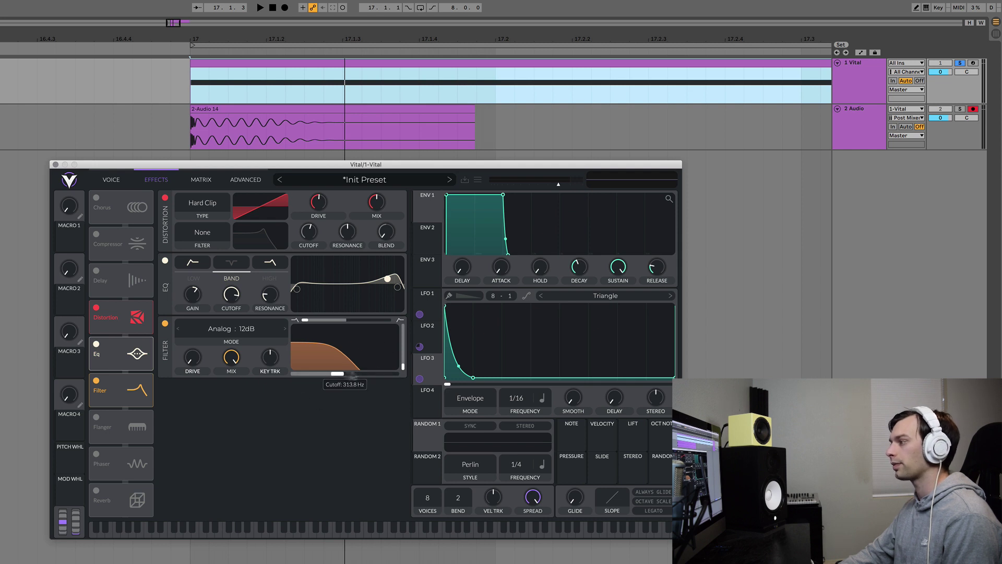
drag(335, 375, 403, 373)
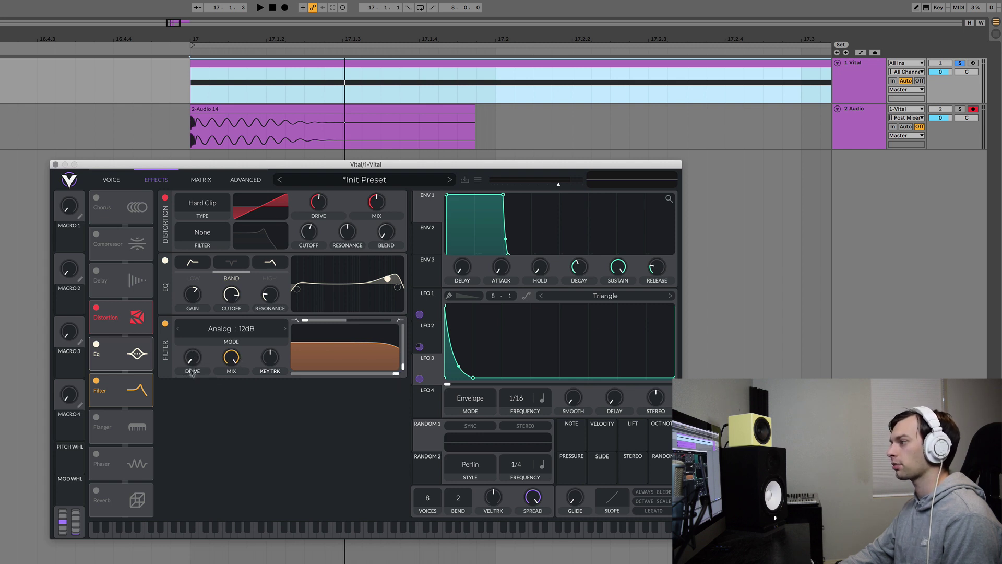
click(165, 324)
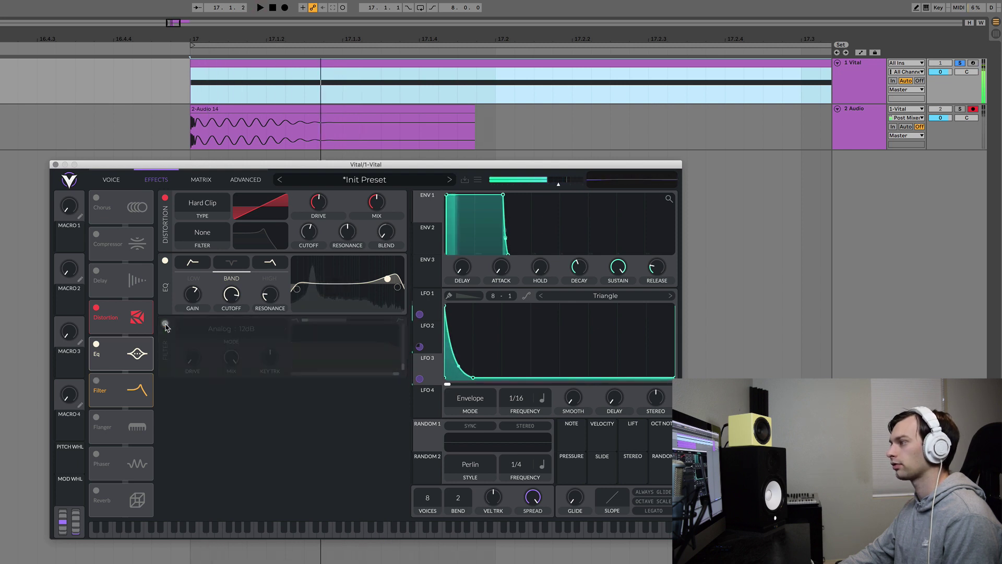
click(165, 324)
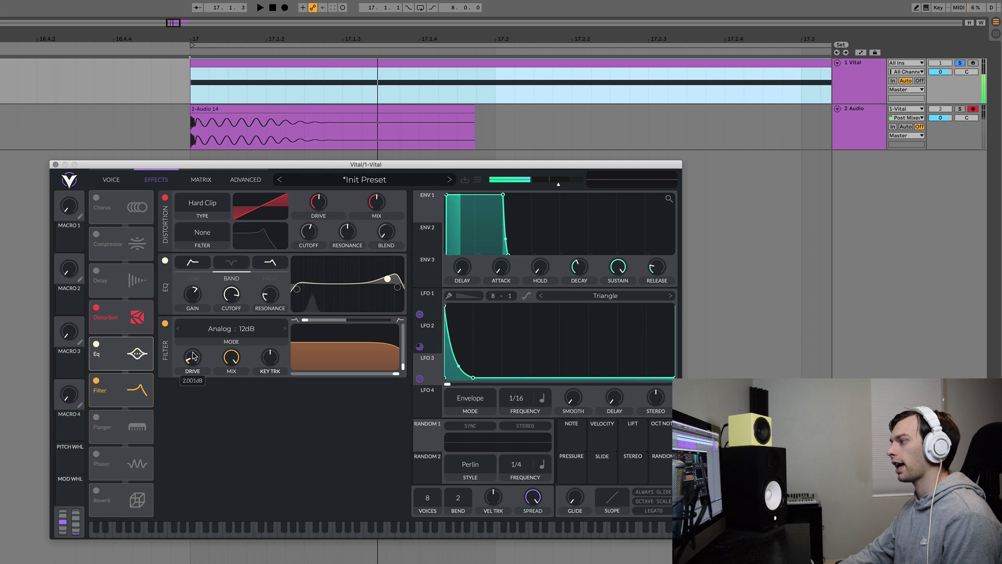
drag(193, 357, 194, 350)
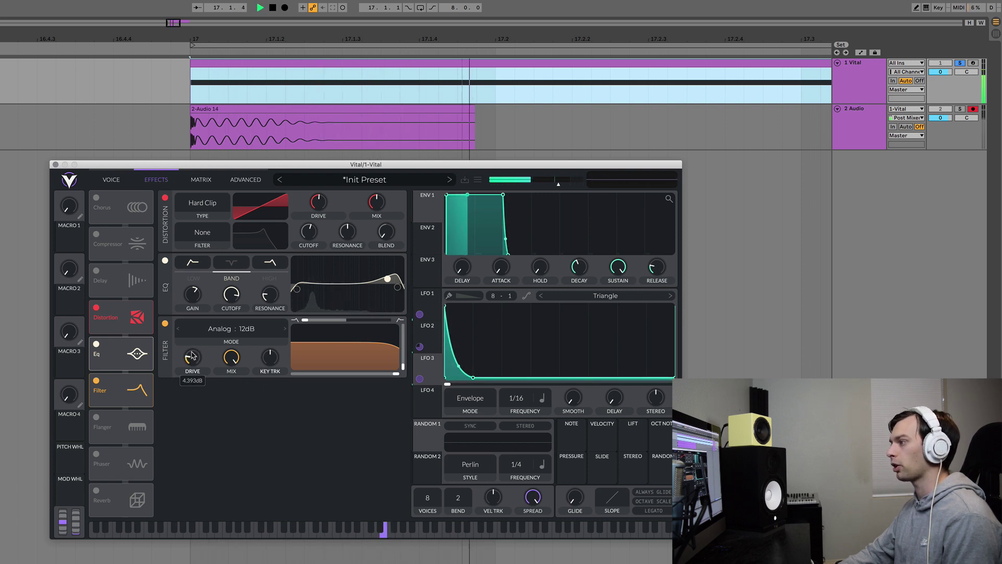
Record the kick in Ableton while setting Vital's output volume to about -1.5 dB
click(285, 9)
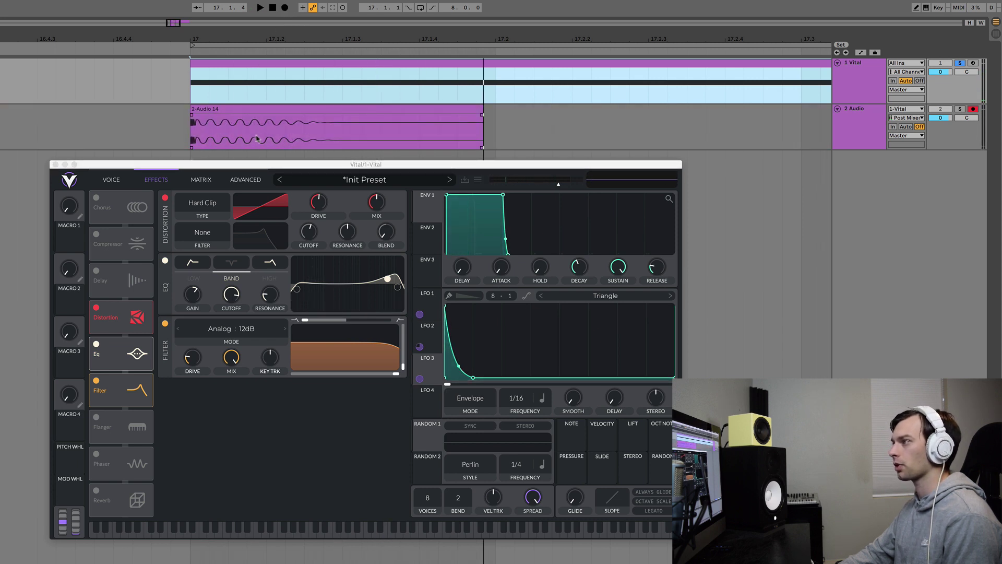
drag(560, 187, 575, 186)
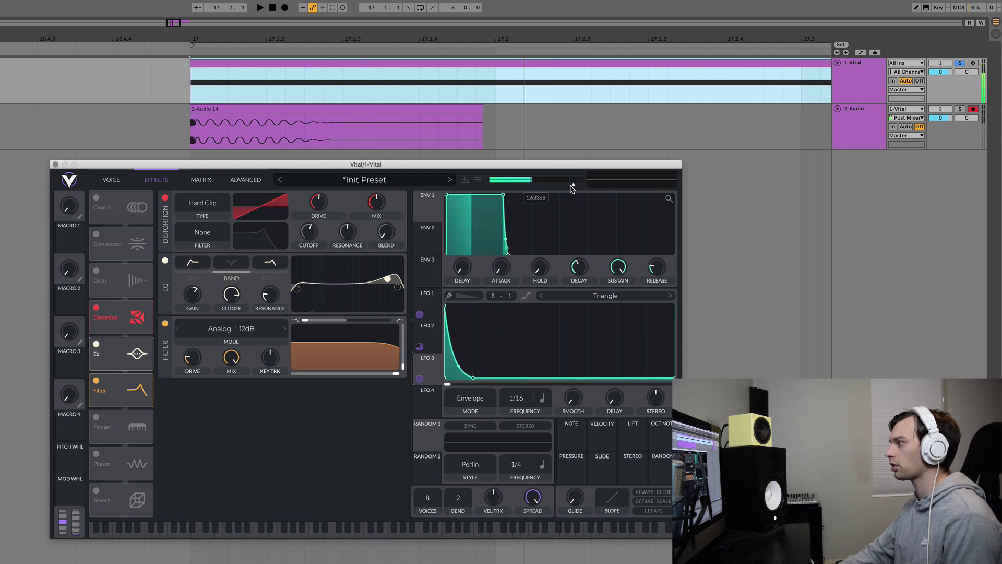